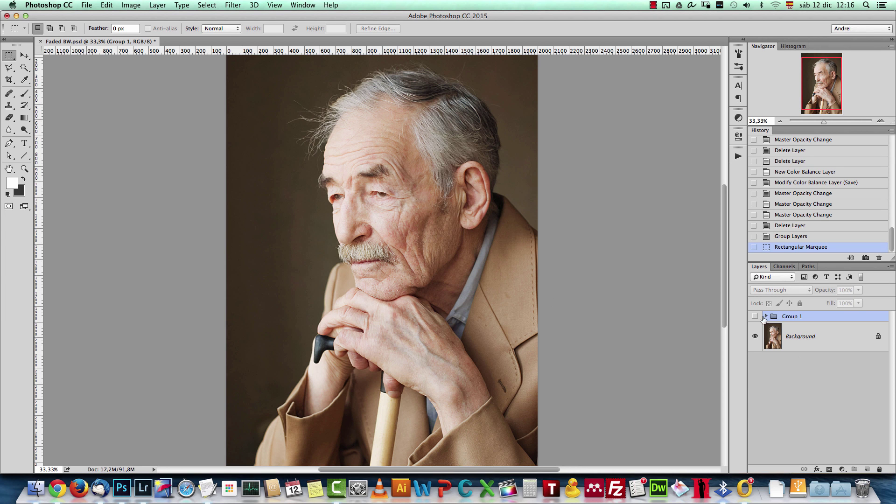
Preview the finished effect by showing Group 1 and the texture in its Layer 2
{"action": "left_click", "coordinate": [754, 316]}
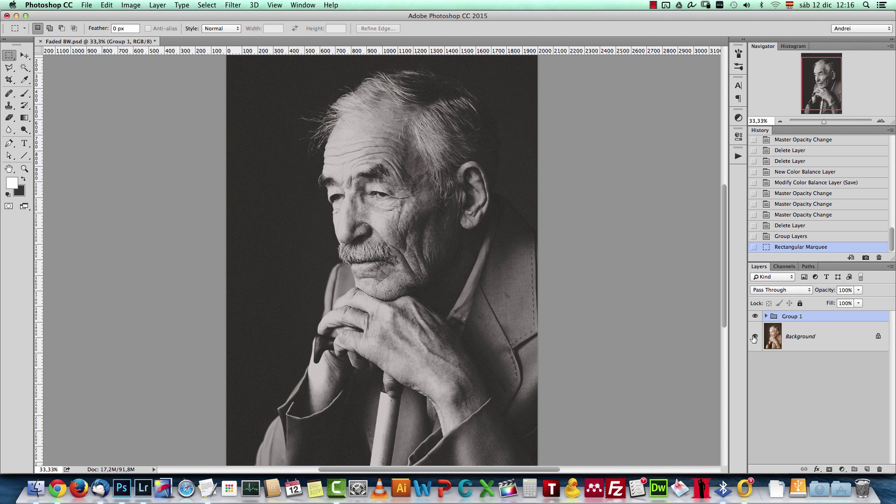
{"action": "left_click", "coordinate": [766, 317]}
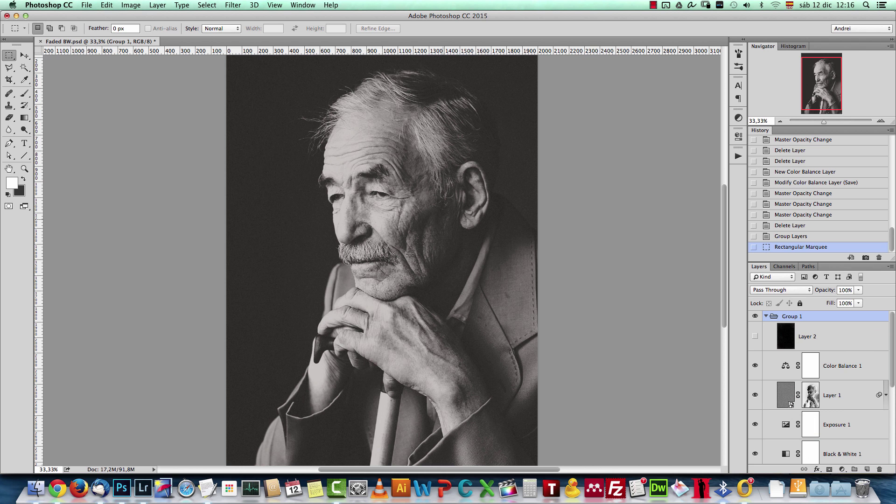
{"action": "left_click", "coordinate": [808, 343]}
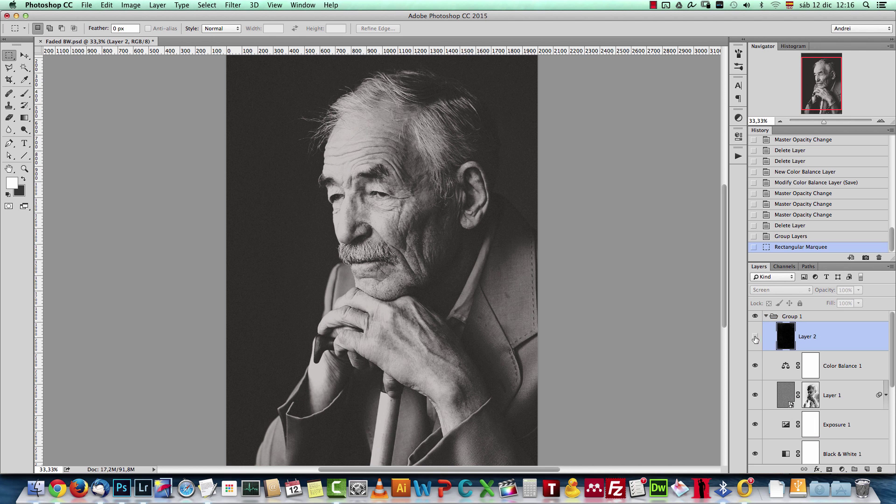
{"action": "key", "text": "alt+shift+s"}
{"action": "left_click", "coordinate": [754, 337]}
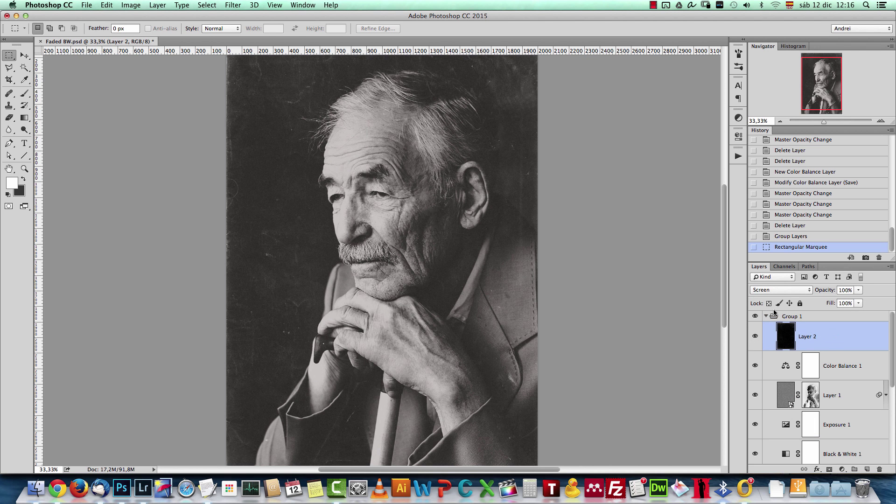
{"action": "left_click", "coordinate": [766, 317]}
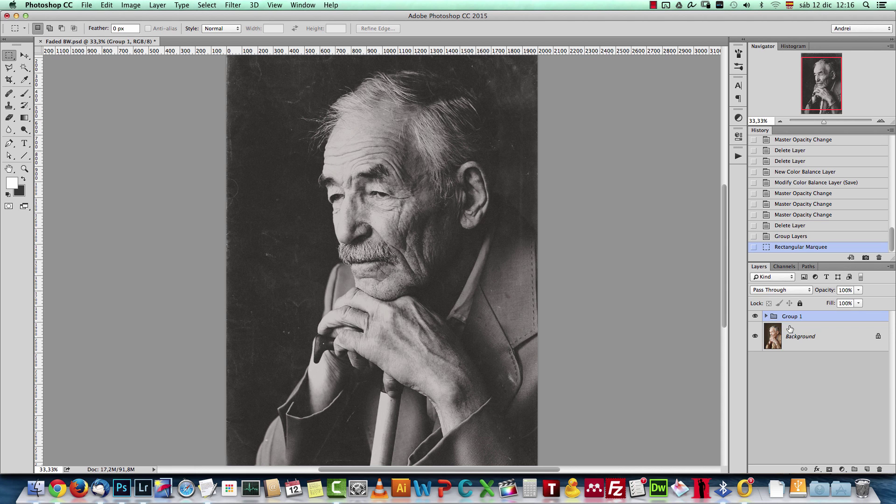
Convert the Background into a regular layer, hide Group 1 and move the group beneath the photo layer
{"action": "left_click", "coordinate": [814, 336]}
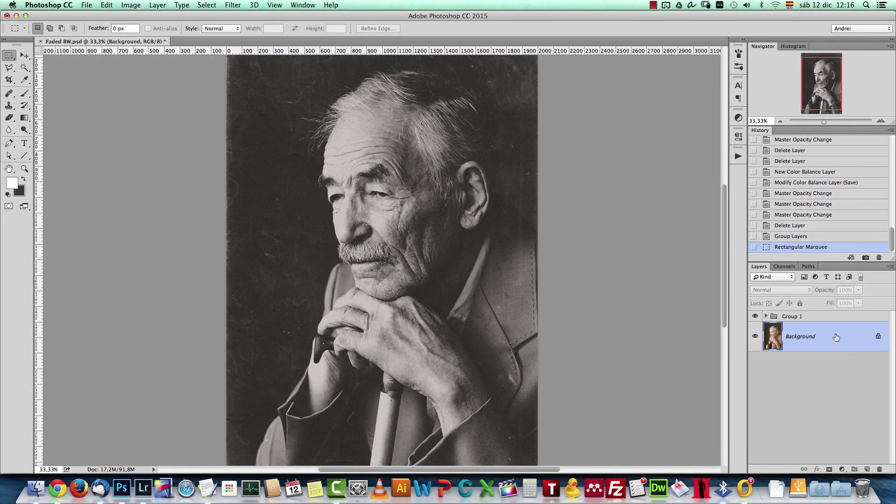
{"action": "double_click", "coordinate": [836, 343], "text": "alt"}
{"action": "left_click", "coordinate": [824, 321]}
{"action": "left_click", "coordinate": [755, 317]}
{"action": "left_click_drag", "start_coordinate": [825, 320], "coordinate": [808, 356]}
{"action": "left_click", "coordinate": [791, 331]}
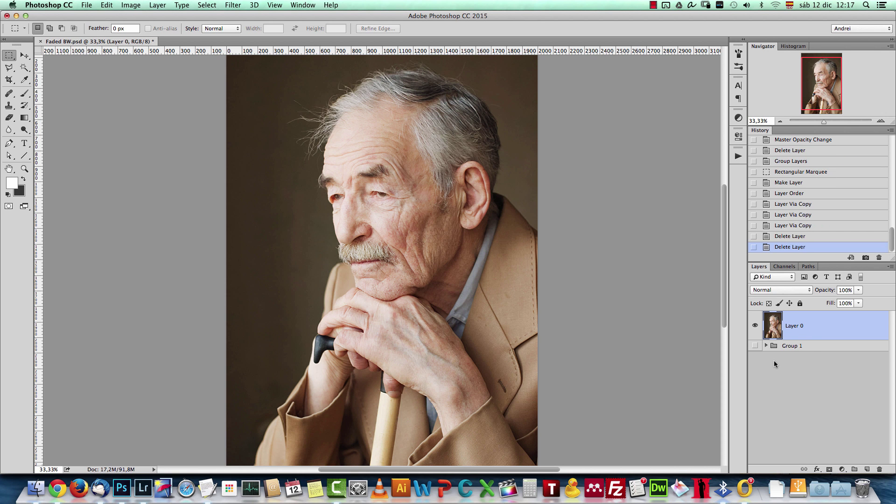
Duplicate the photo layer twice, naming the lower copy "lights" and the upper copy "darks"
{"action": "key", "text": "super+j"}
{"action": "key", "text": "super+j"}
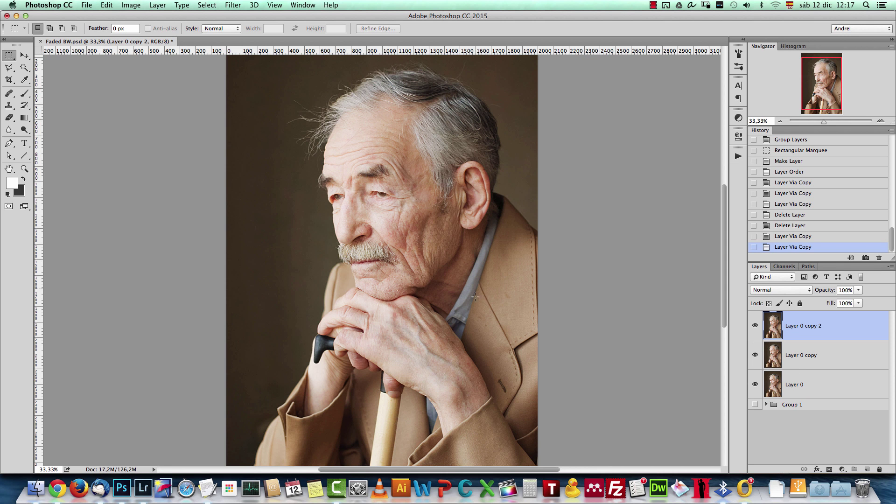
{"action": "left_click", "coordinate": [822, 357]}
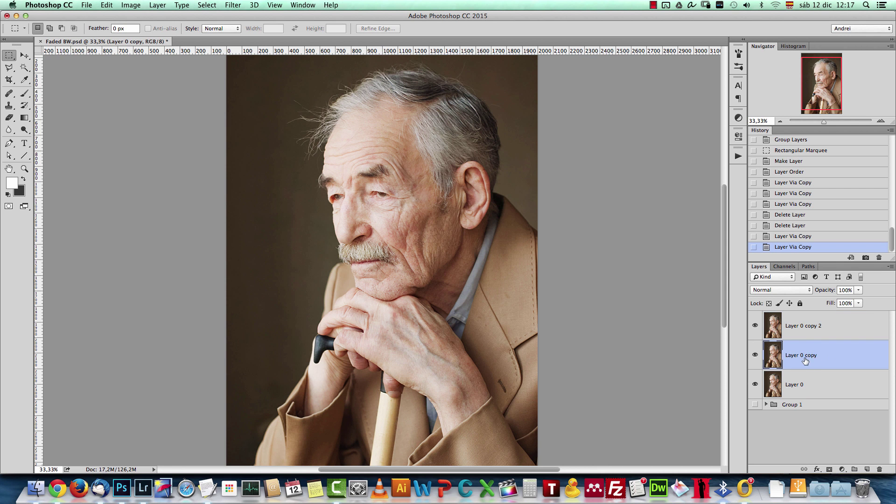
{"action": "double_click", "coordinate": [806, 357]}
{"action": "type", "text": "lights"}
{"action": "key", "text": "Return"}
{"action": "double_click", "coordinate": [813, 324]}
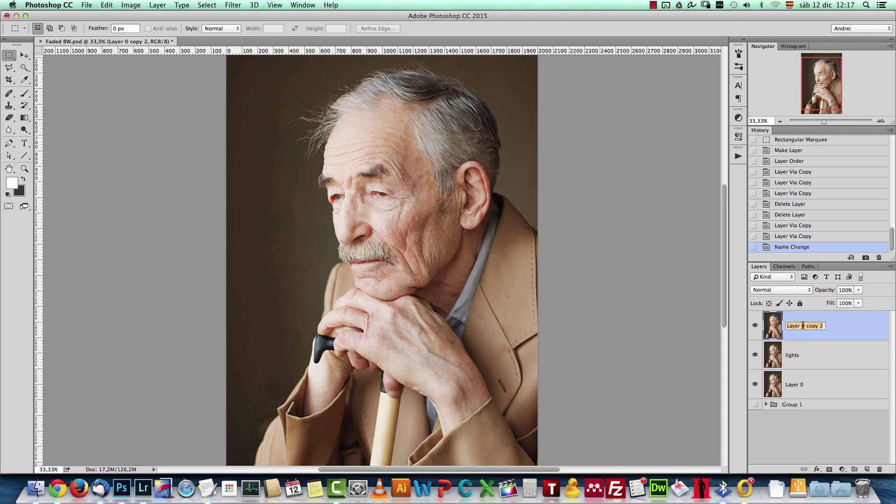
{"action": "type", "text": "darks"}
{"action": "key", "text": "Return"}
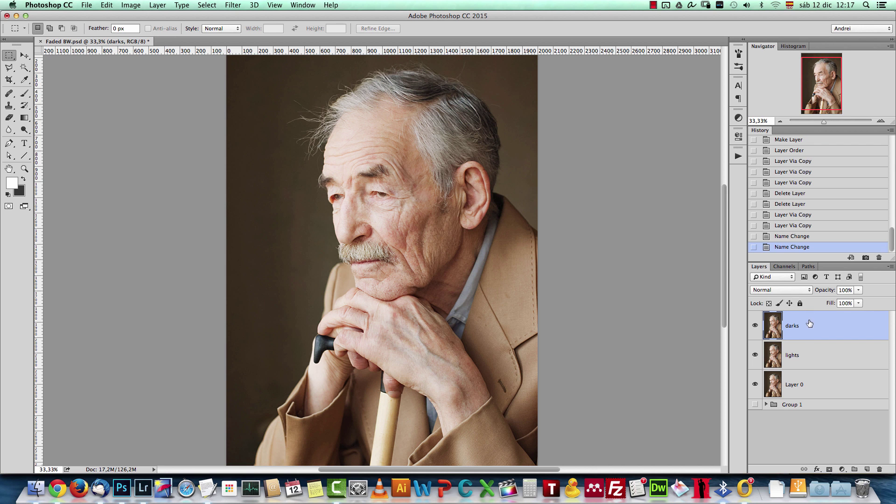
Add a Levels adjustment layer above the darks layer and duplicate it
{"action": "left_click", "coordinate": [845, 461]}
{"action": "left_click", "coordinate": [842, 470]}
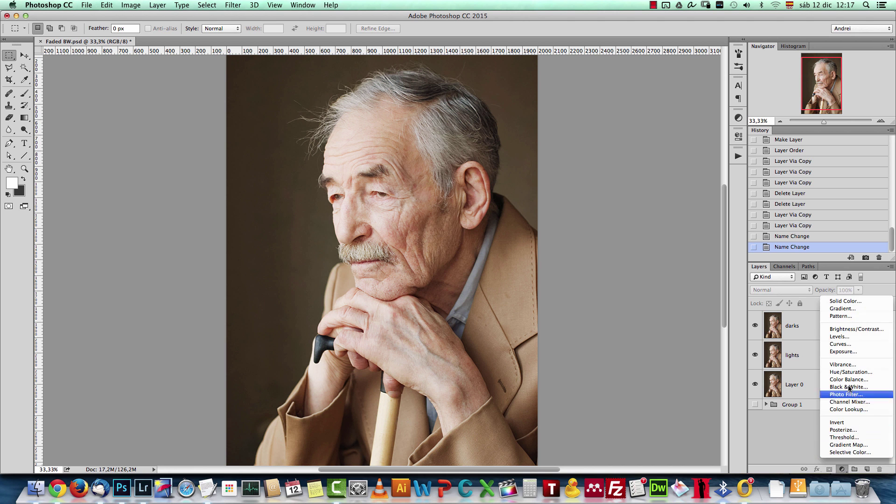
{"action": "left_click", "coordinate": [836, 339]}
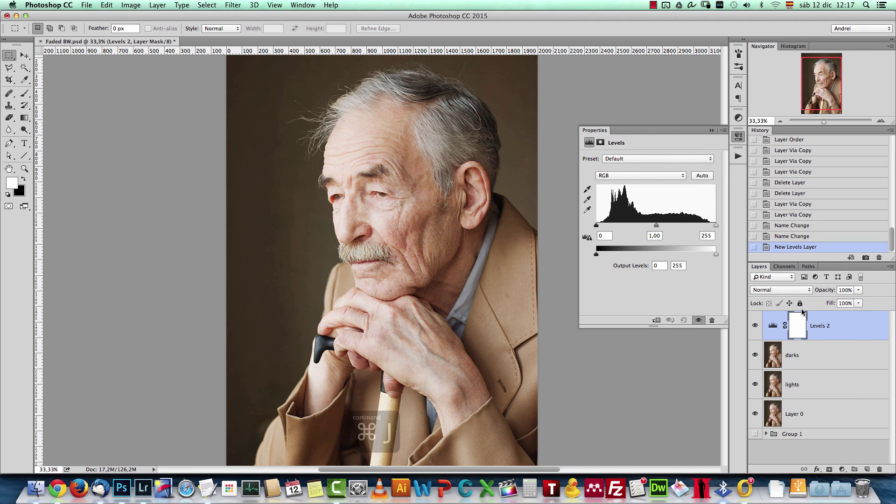
{"action": "key", "text": "ctrl+j"}
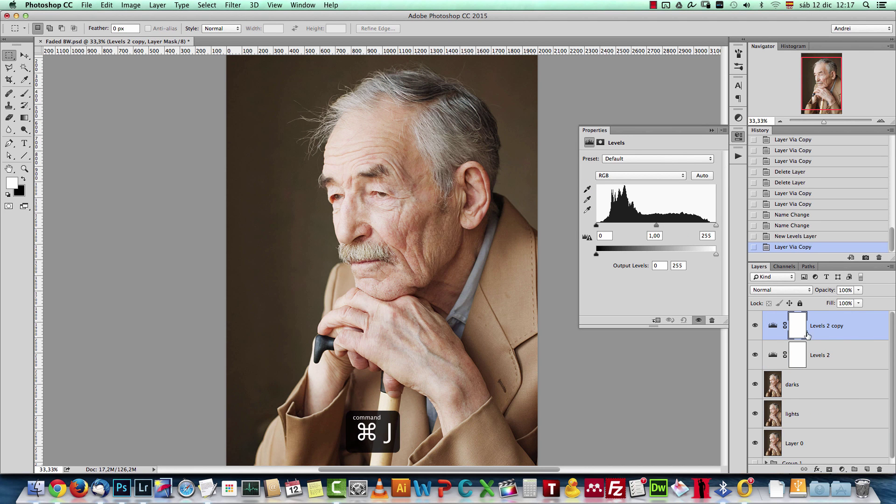
Move the duplicated Levels layer between the darks and lights layers
{"action": "left_click", "coordinate": [711, 130]}
{"action": "left_click_drag", "start_coordinate": [840, 327], "coordinate": [836, 413]}
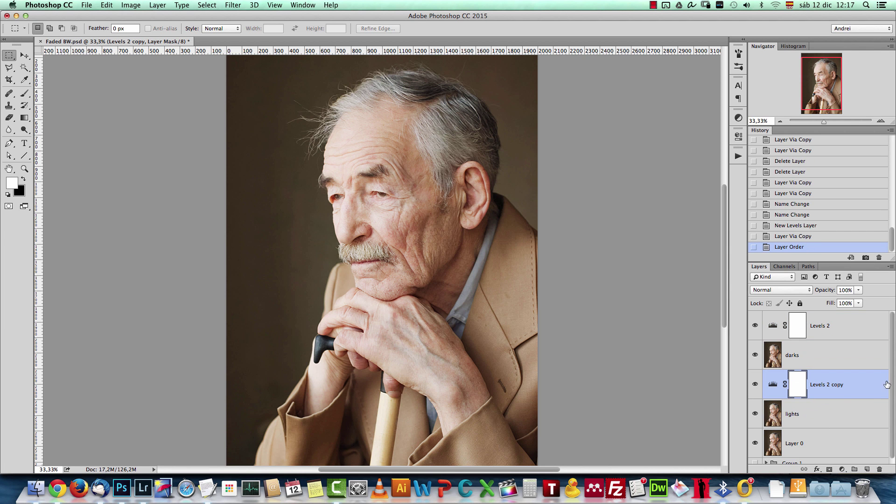
{"action": "left_click_drag", "start_coordinate": [892, 380], "coordinate": [888, 408]}
{"action": "left_click", "coordinate": [847, 390]}
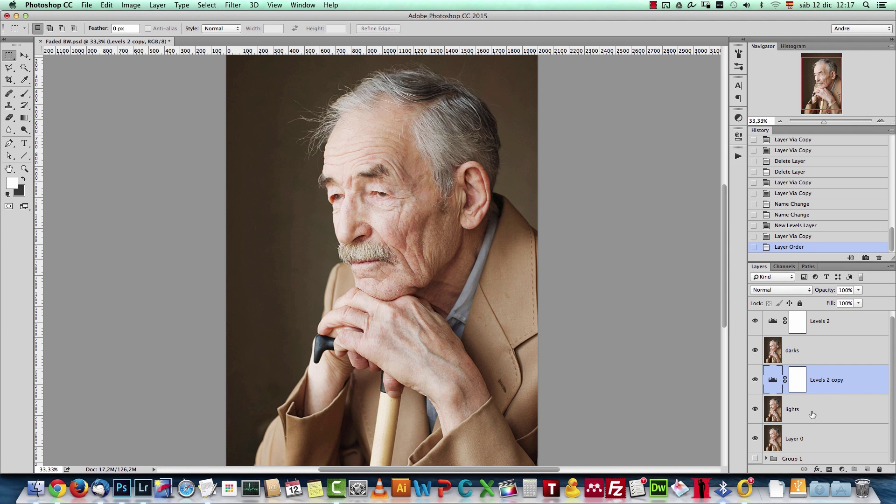
Clip the Levels 2 copy layer to the lights layer and the Levels 2 layer to the darks layer
{"action": "left_click", "coordinate": [855, 327]}
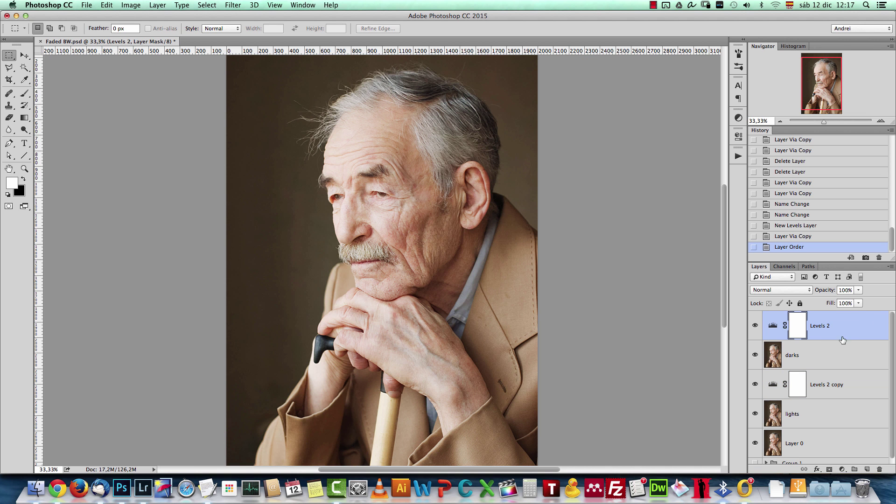
{"action": "left_click", "coordinate": [844, 390]}
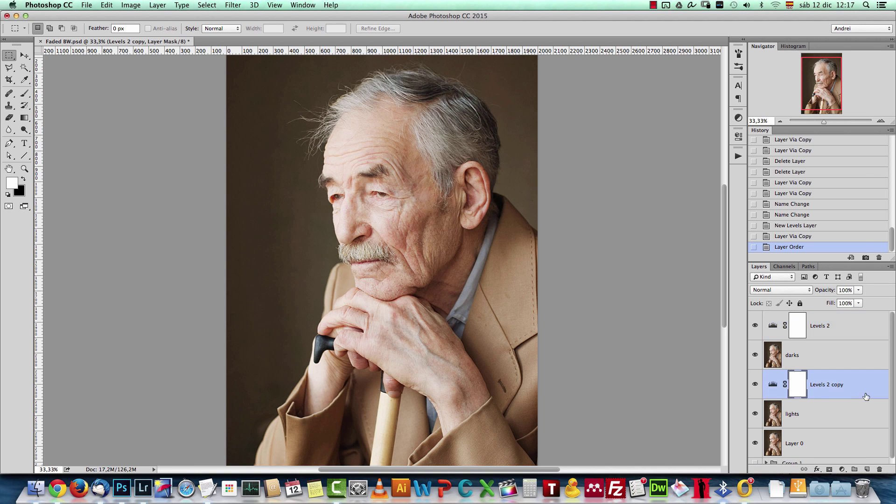
{"action": "right_click", "coordinate": [866, 388]}
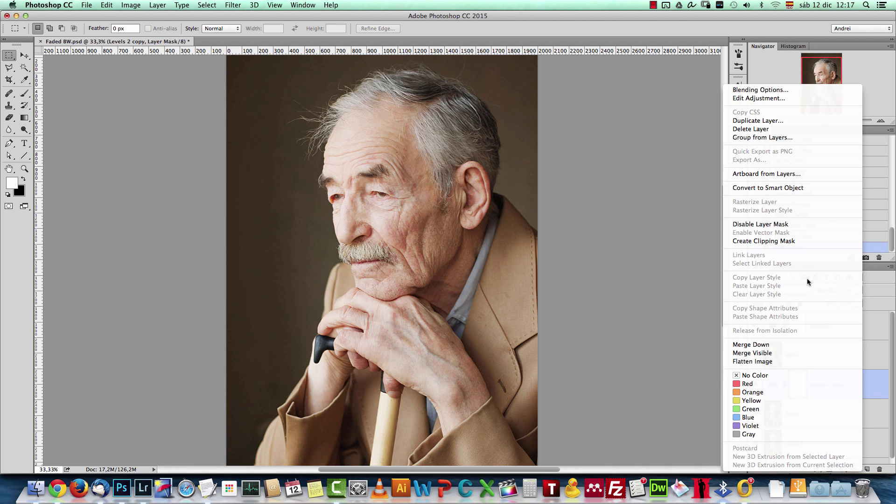
{"action": "left_click", "coordinate": [790, 241]}
{"action": "left_click", "coordinate": [853, 336]}
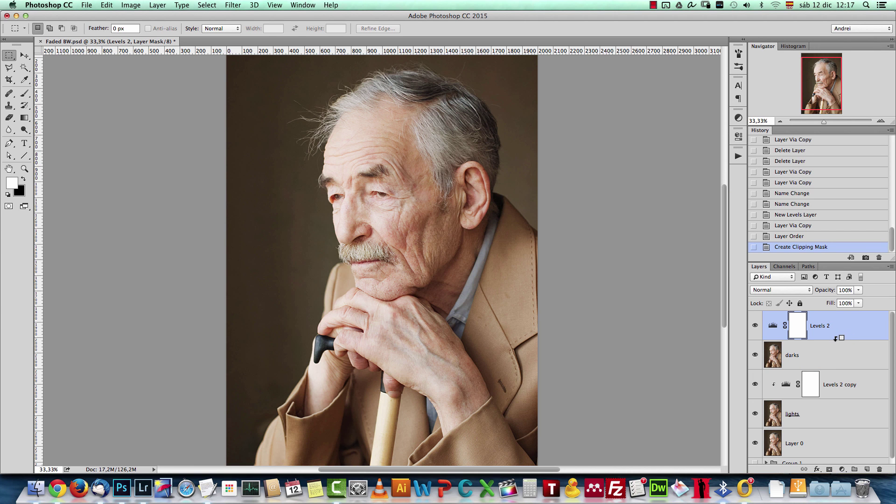
{"action": "left_click", "coordinate": [836, 339], "text": "alt"}
{"action": "left_click", "coordinate": [863, 332]}
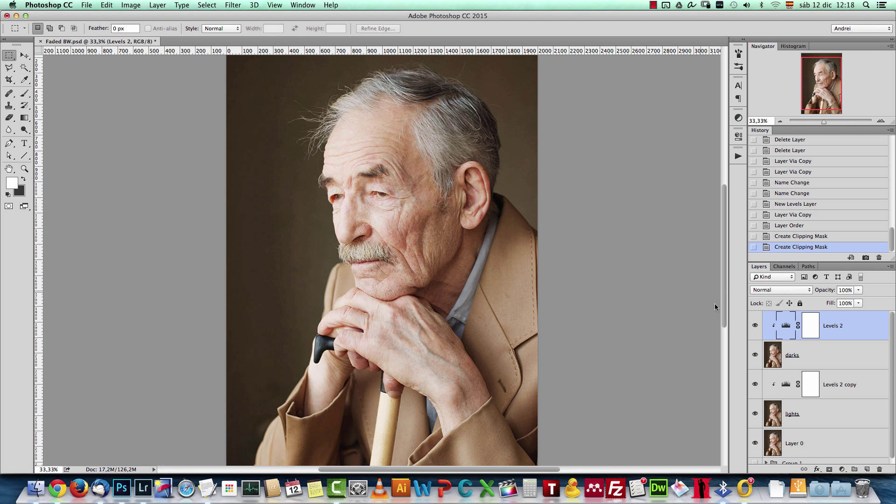
Hide the darks layer and set the output levels of the Levels layer clipped to lights to 68 and 161
{"action": "left_click", "coordinate": [756, 356]}
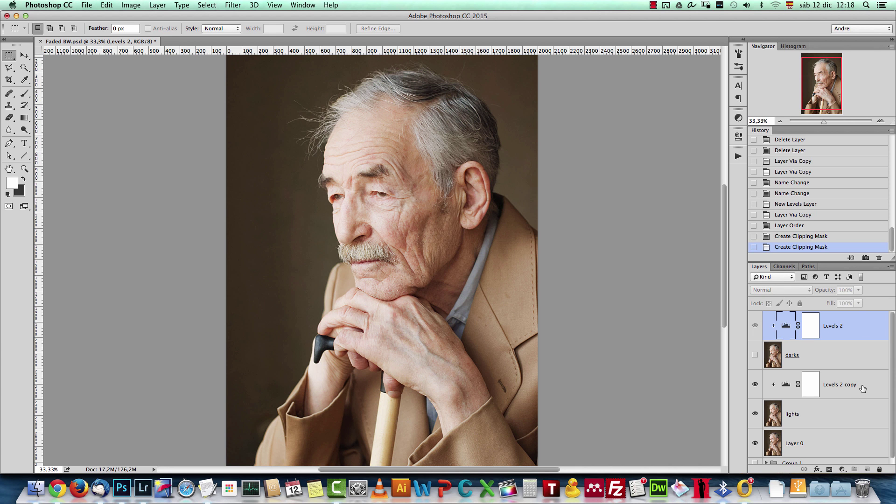
{"action": "left_click", "coordinate": [864, 389]}
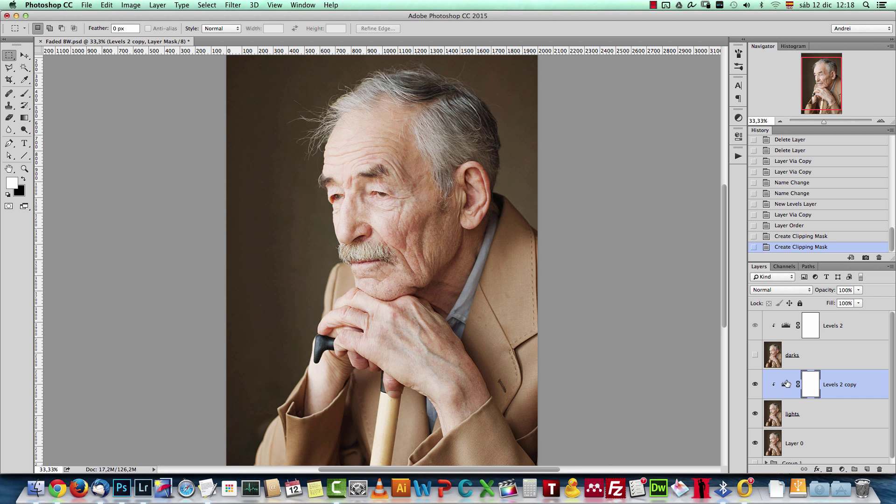
{"action": "double_click", "coordinate": [786, 385]}
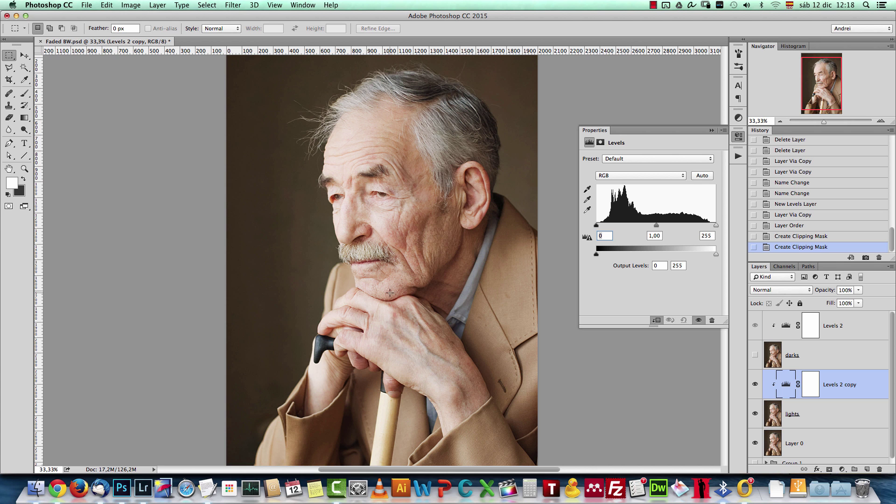
{"action": "left_click", "coordinate": [664, 264]}
{"action": "left_click", "coordinate": [677, 267]}
{"action": "left_click", "coordinate": [658, 264]}
{"action": "type", "text": "68"}
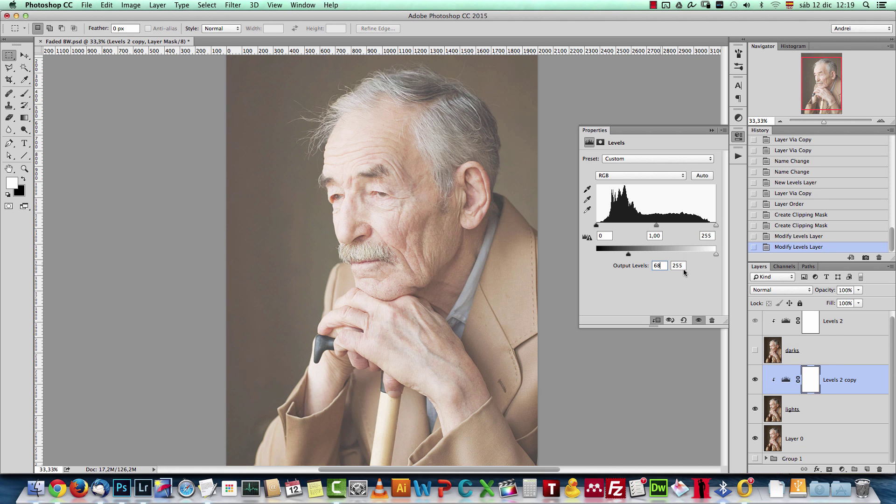
{"action": "left_click", "coordinate": [680, 264]}
{"action": "type", "text": "161"}
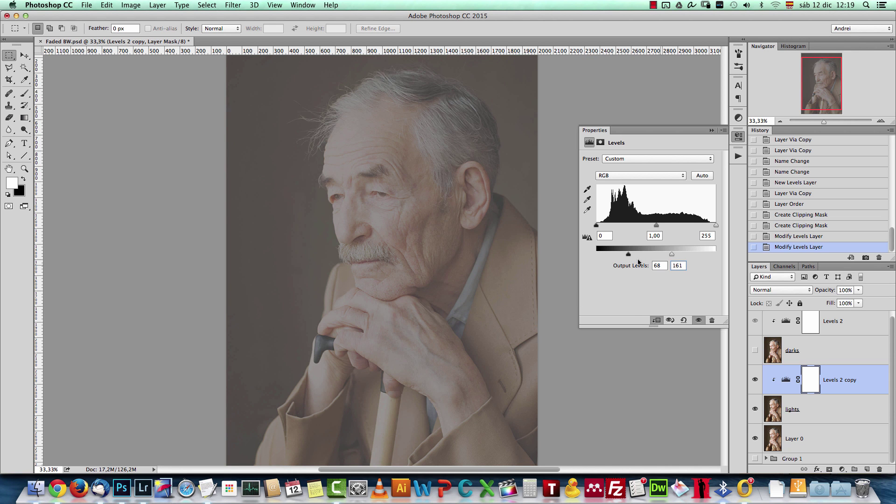
{"action": "left_click", "coordinate": [711, 131]}
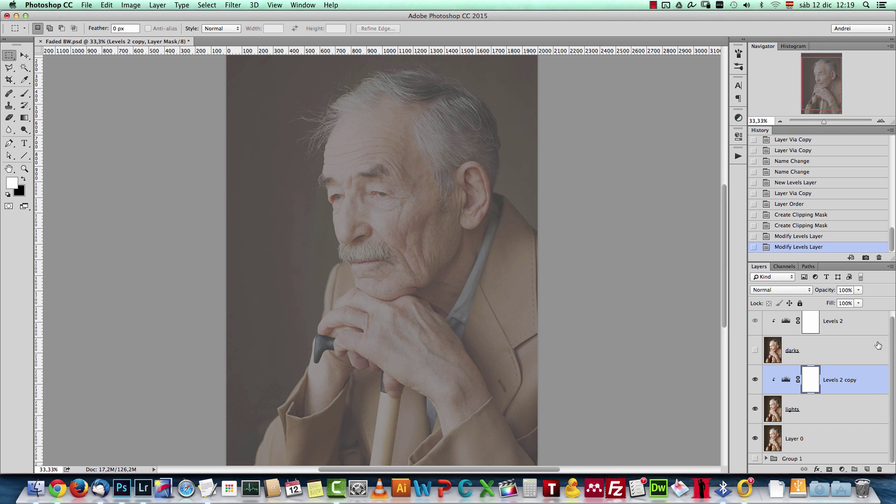
Show the darks layer again and set its blend mode to Soft Light
{"action": "scroll", "coordinate": [891, 333], "scroll_direction": "up", "scroll_amount": 1}
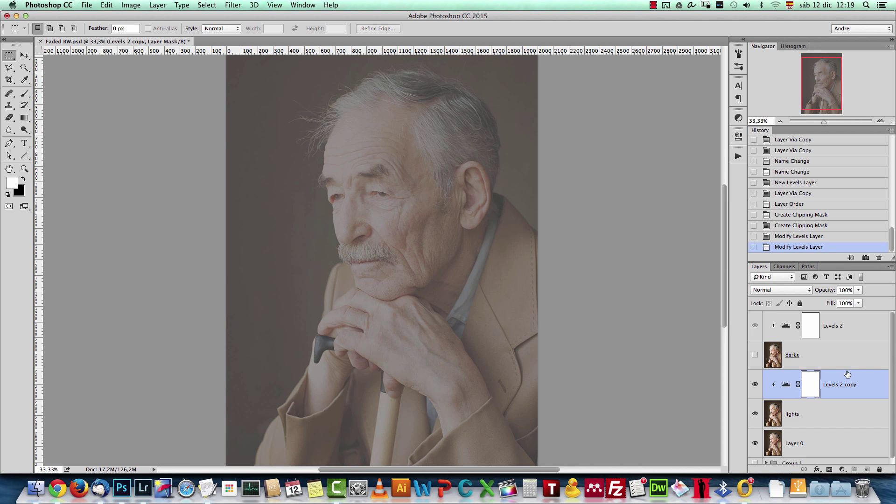
{"action": "left_click", "coordinate": [755, 356]}
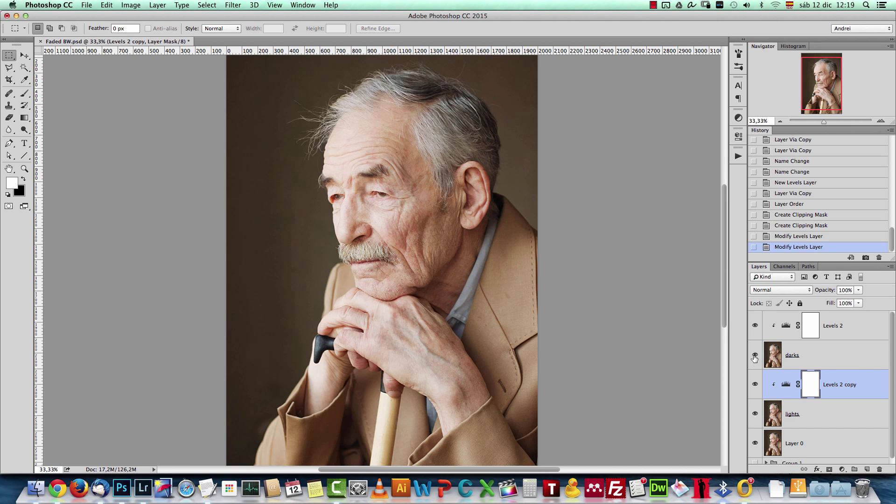
{"action": "left_click", "coordinate": [824, 357]}
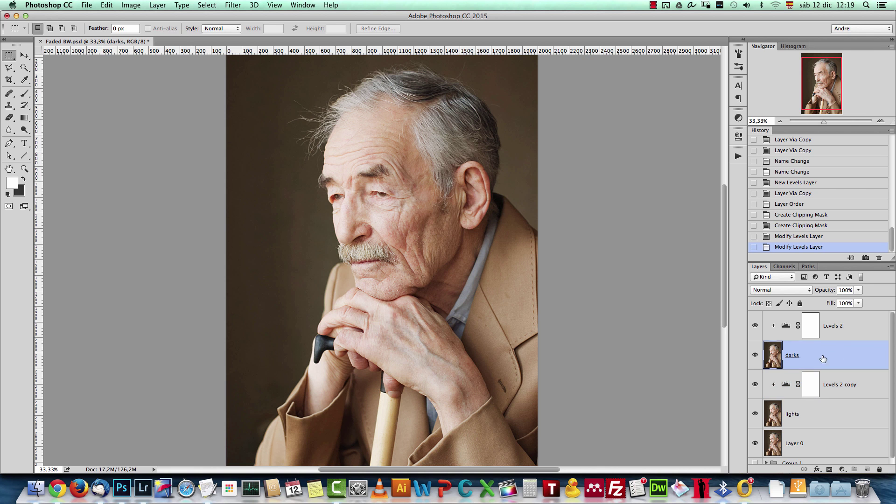
{"action": "left_click", "coordinate": [794, 294]}
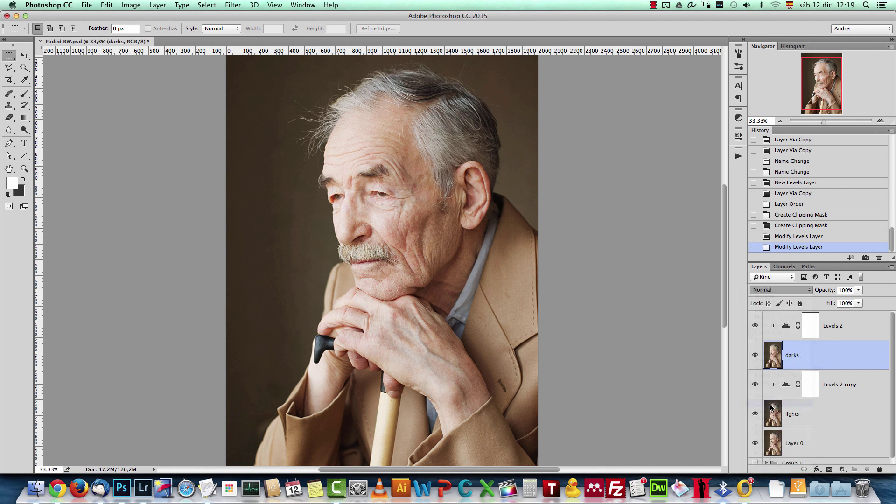
{"action": "left_click", "coordinate": [773, 404]}
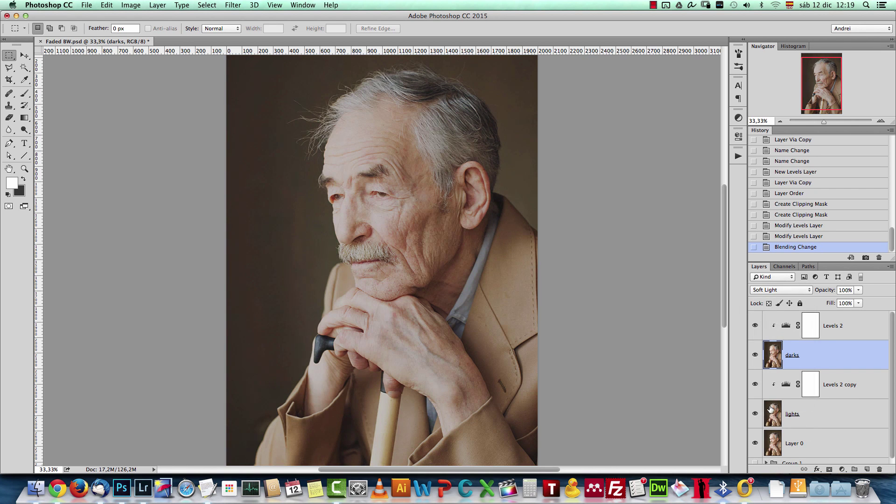
Set the shadow input level of the Levels layer clipped to darks to 82
{"action": "left_click", "coordinate": [786, 327]}
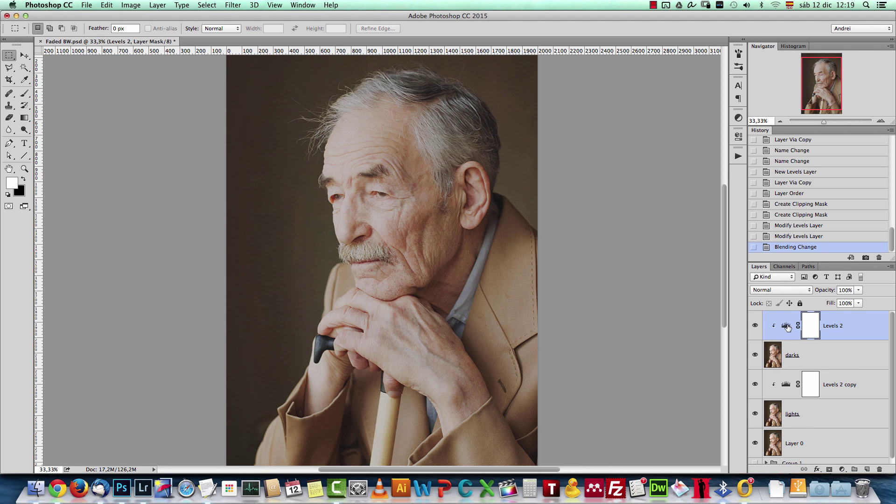
{"action": "double_click", "coordinate": [786, 327]}
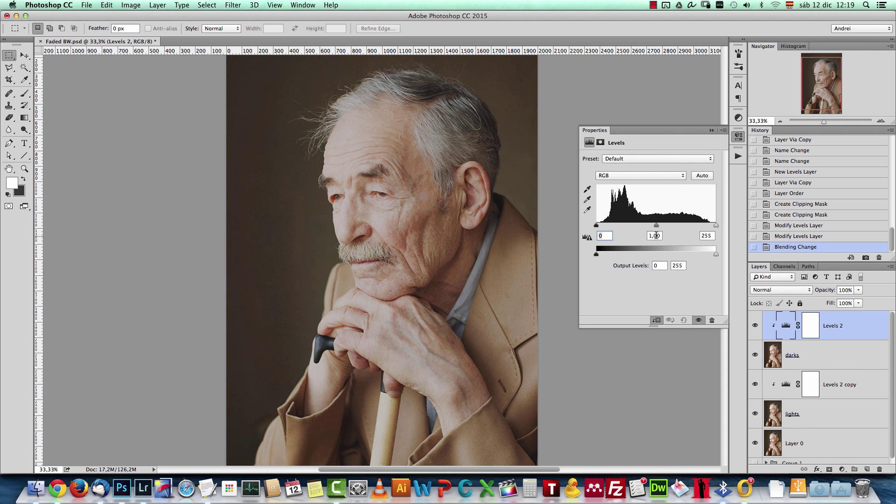
{"action": "mouse_move", "coordinate": [661, 266]}
{"action": "left_mouse_down"}
{"action": "mouse_move", "coordinate": [646, 266]}
{"action": "mouse_move", "coordinate": [682, 267]}
{"action": "mouse_move", "coordinate": [661, 265]}
{"action": "left_mouse_up"}
{"action": "left_click", "coordinate": [606, 236]}
{"action": "type", "text": "82"}
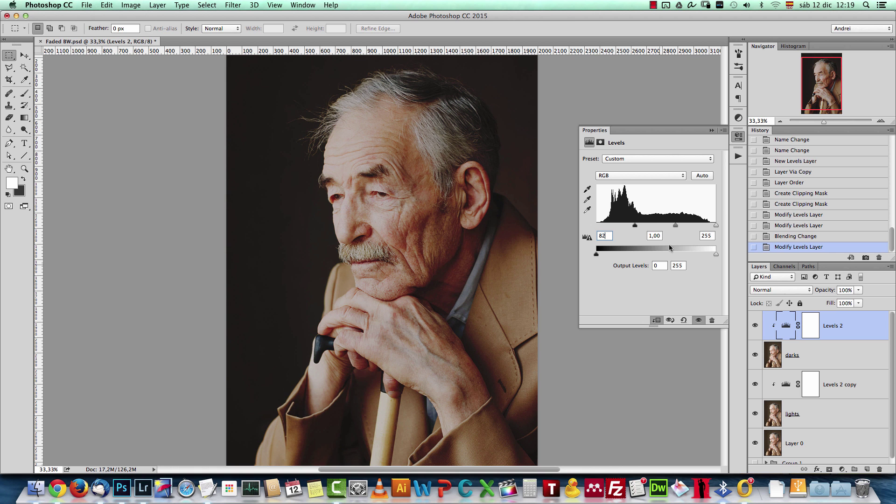
Set the highlight input level of the Levels 2 layer clipped to darks to 210
{"action": "left_click", "coordinate": [709, 236]}
{"action": "type", "text": "210"}
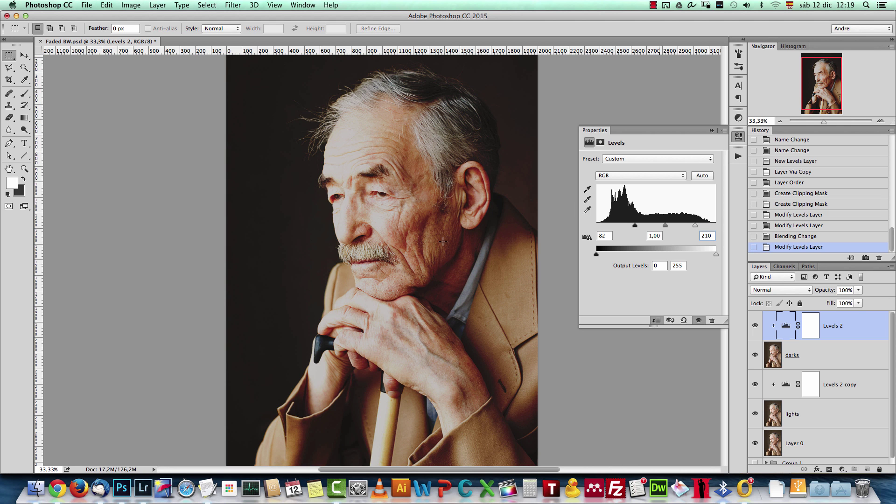
{"action": "left_click", "coordinate": [711, 130]}
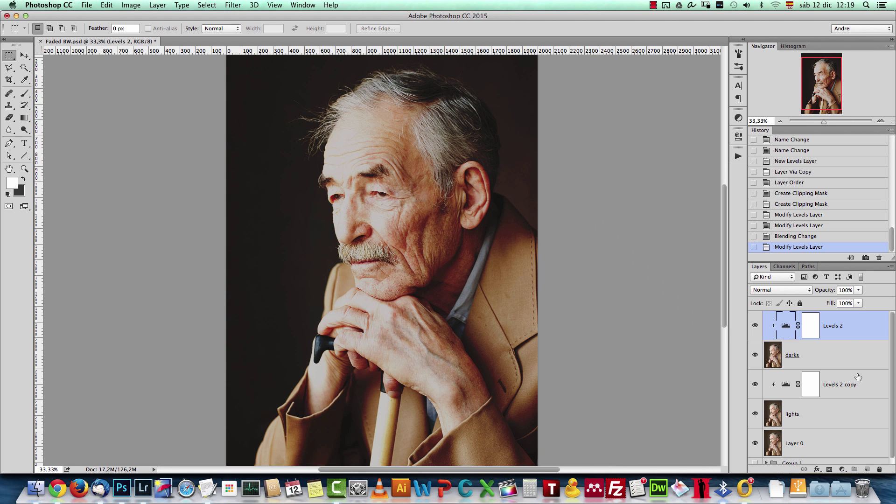
Add a Black & White adjustment layer above the Levels 2 layer and keep it selected
{"action": "left_click", "coordinate": [842, 469]}
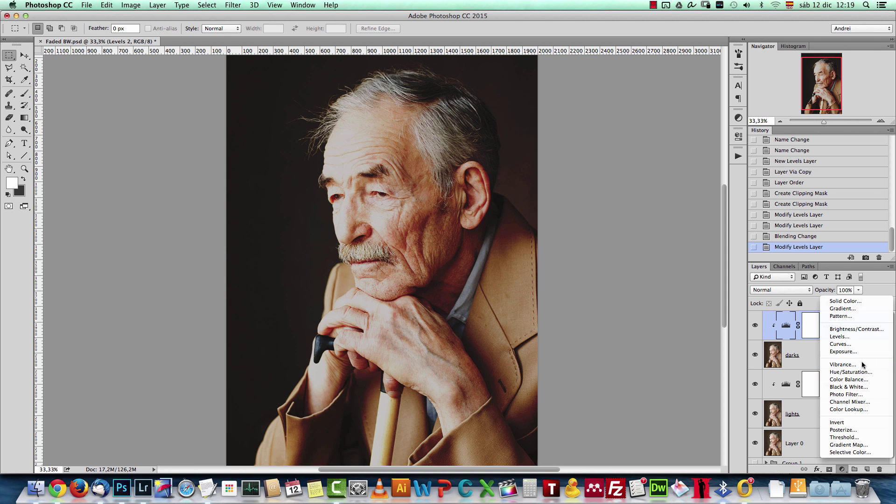
{"action": "left_click", "coordinate": [848, 387]}
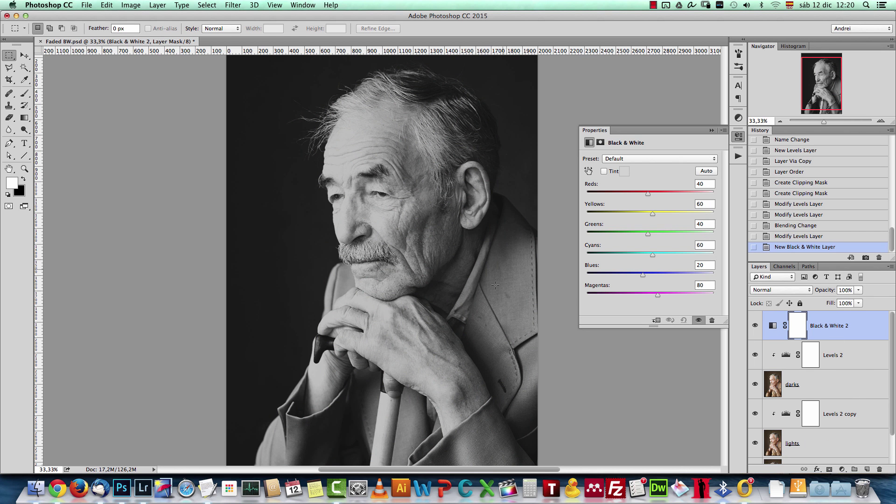
{"action": "left_click", "coordinate": [838, 355]}
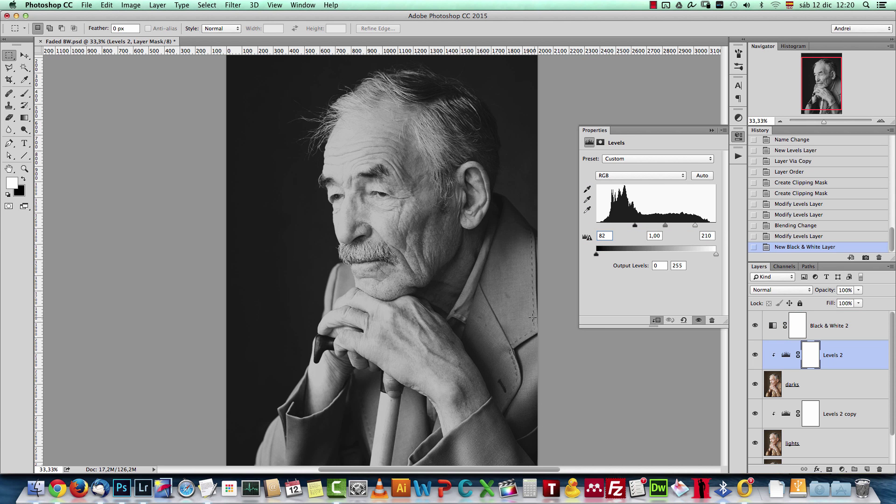
{"action": "left_click", "coordinate": [846, 326]}
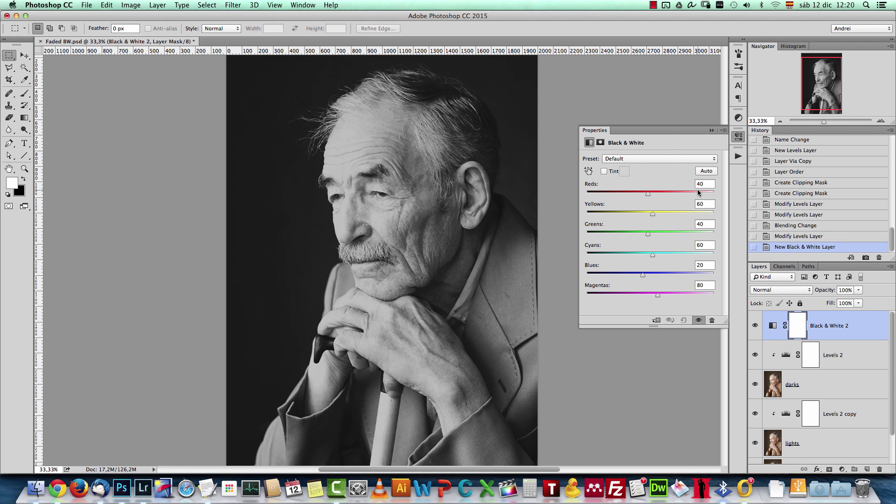
Set Reds to -1 and Yellows to 29 in the Black & White adjustment
{"action": "left_click", "coordinate": [590, 172]}
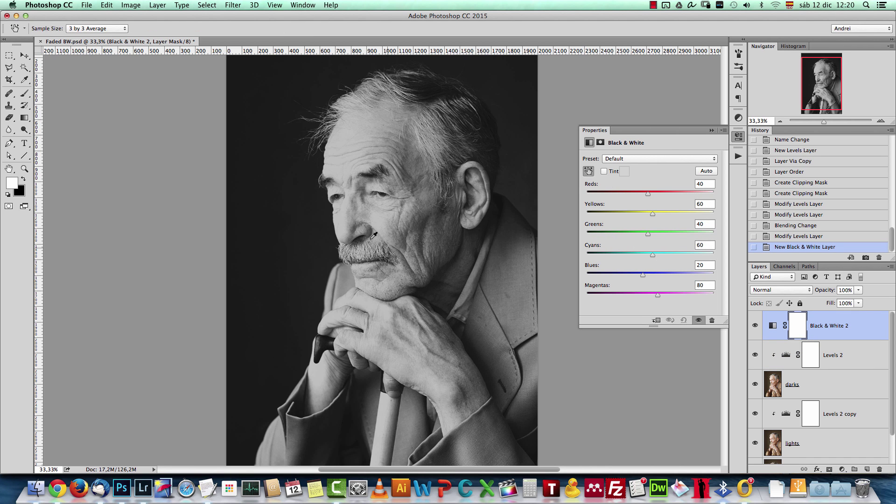
{"action": "left_click_drag", "start_coordinate": [383, 227], "coordinate": [377, 236]}
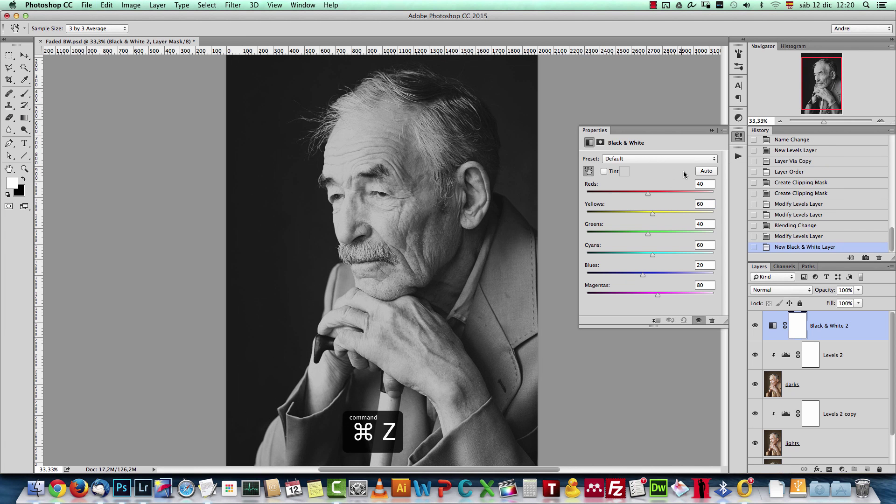
{"action": "left_click", "coordinate": [709, 186]}
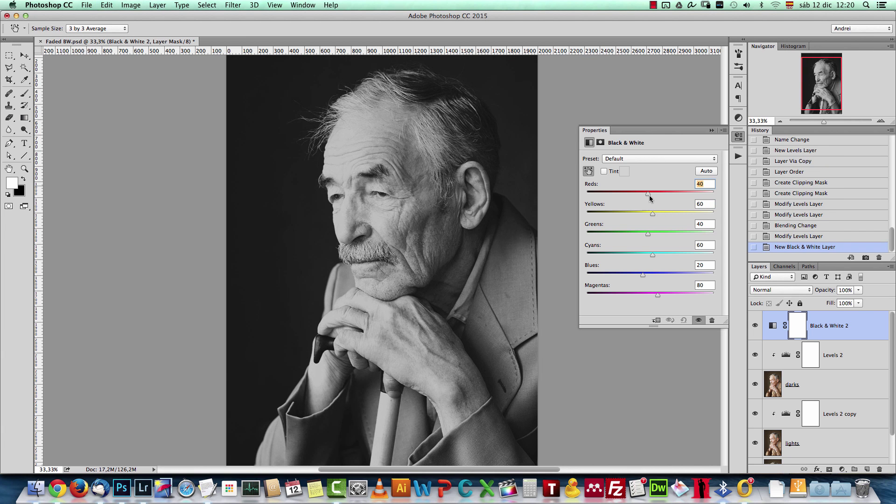
{"action": "type", "text": "-1"}
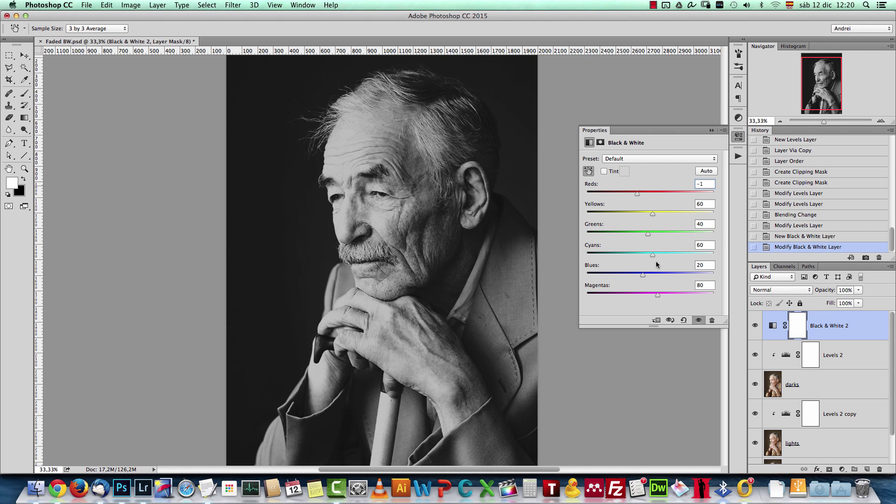
{"action": "key", "text": "Tab"}
{"action": "type", "text": "29"}
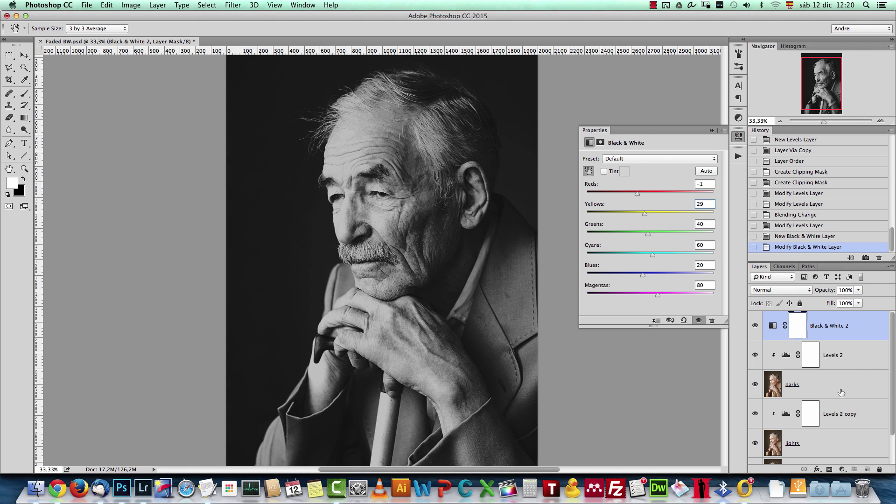
Add an Exposure adjustment layer above the Black & White layer and raise its offset to +0,0182
{"action": "left_click", "coordinate": [843, 470]}
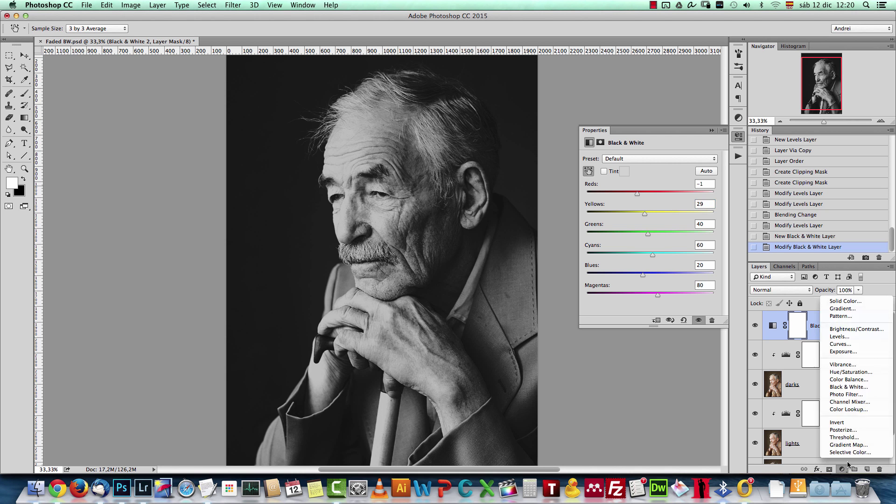
{"action": "left_click", "coordinate": [851, 353]}
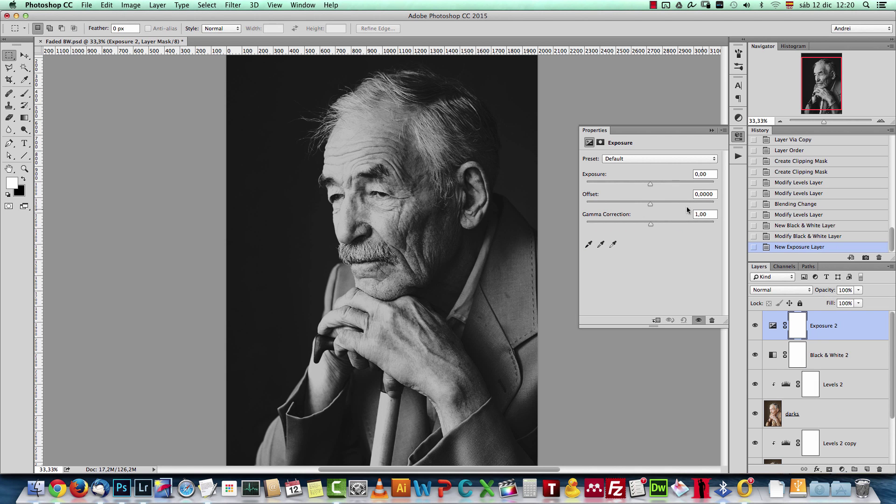
{"action": "left_click_drag", "start_coordinate": [651, 205], "coordinate": [653, 209]}
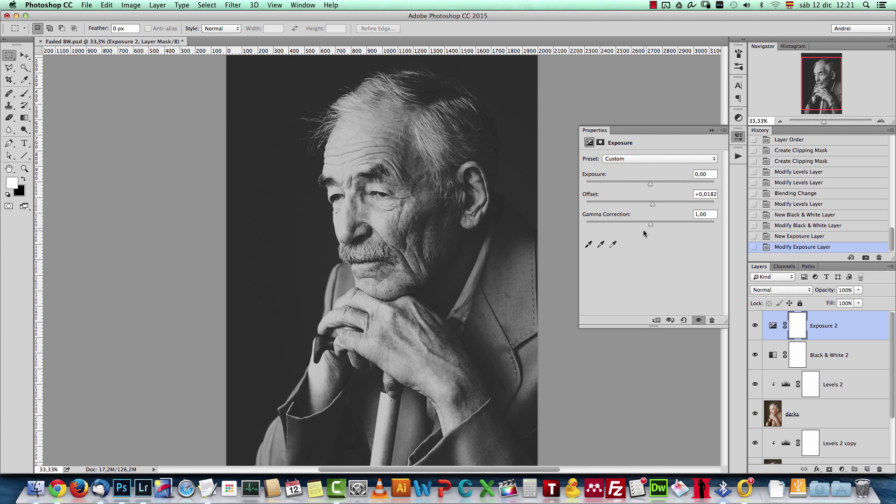
Fine-tune the gamma correction of the Exposure adjustment layer
{"action": "left_click_drag", "start_coordinate": [651, 227], "coordinate": [651, 230]}
{"action": "left_click_drag", "start_coordinate": [703, 214], "coordinate": [718, 218]}
{"action": "type", "text": "3"}
Compare the portrait with the Exposure adjustment layer hidden and shown
{"action": "left_click", "coordinate": [755, 325]}
{"action": "left_click", "coordinate": [755, 326]}
{"action": "left_click", "coordinate": [712, 130]}
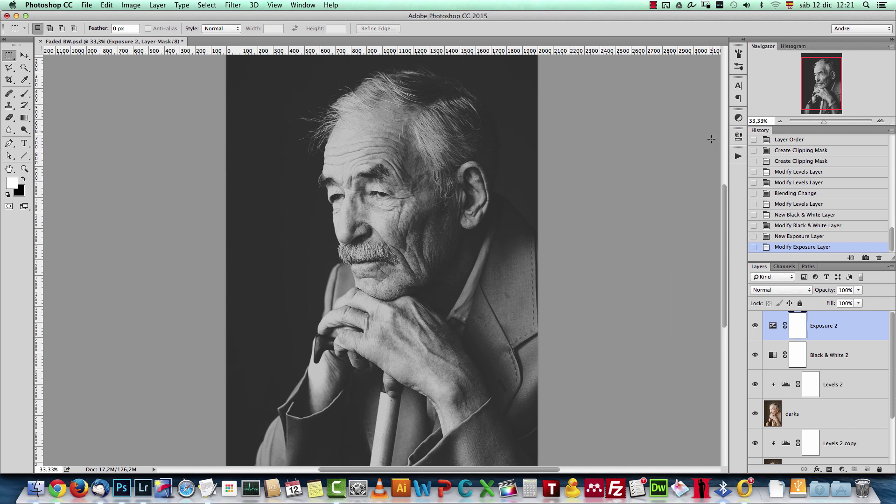
{"action": "left_click", "coordinate": [756, 326]}
{"action": "left_click", "coordinate": [755, 326]}
Create a new layer above the Exposure layer and fill it with 50% Gray in Overlay mode at 100% opacity
{"action": "left_click", "coordinate": [880, 121]}
{"action": "left_click_drag", "start_coordinate": [825, 94], "coordinate": [827, 89]}
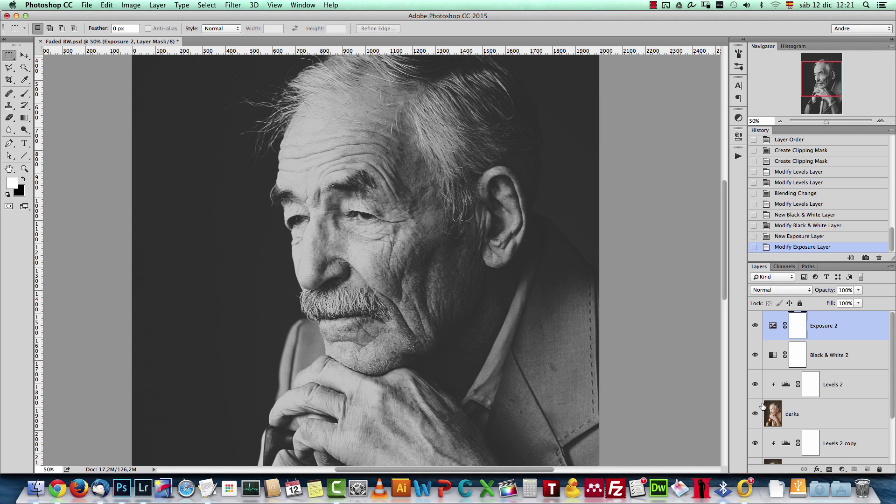
{"action": "left_click", "coordinate": [869, 470]}
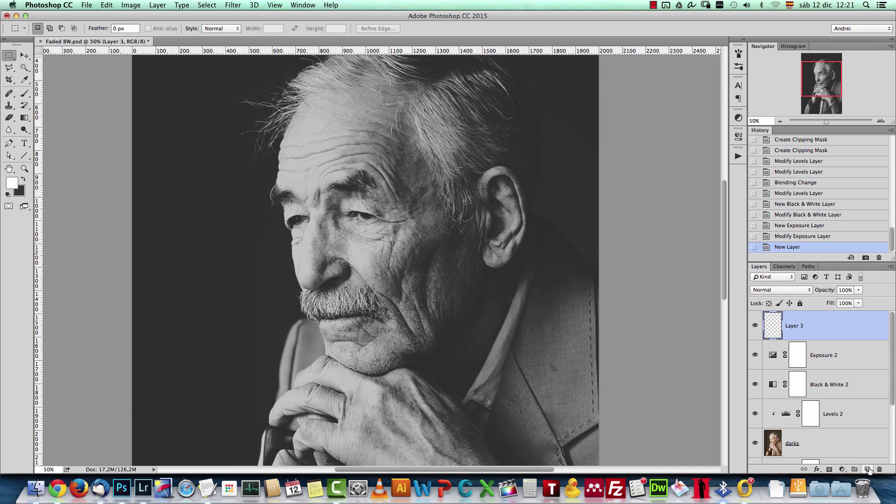
{"action": "left_click", "coordinate": [107, 6]}
{"action": "left_click", "coordinate": [114, 145]}
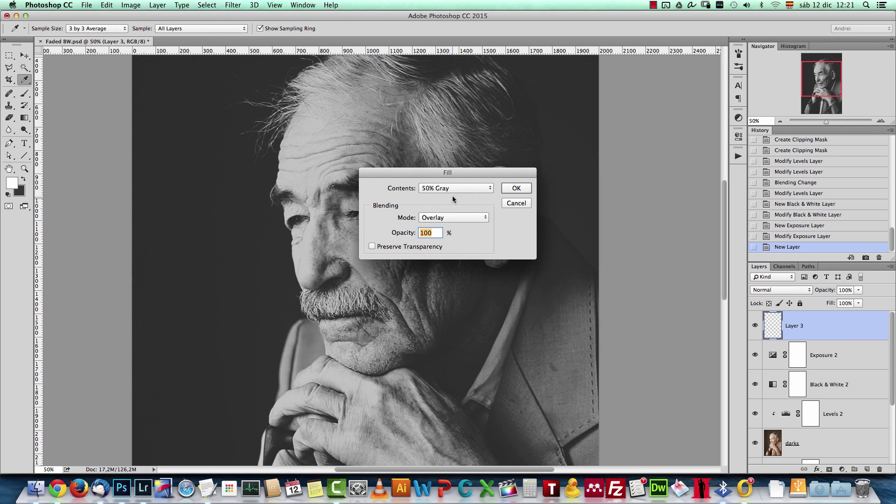
{"action": "left_click", "coordinate": [516, 188]}
{"action": "key", "text": "m"}
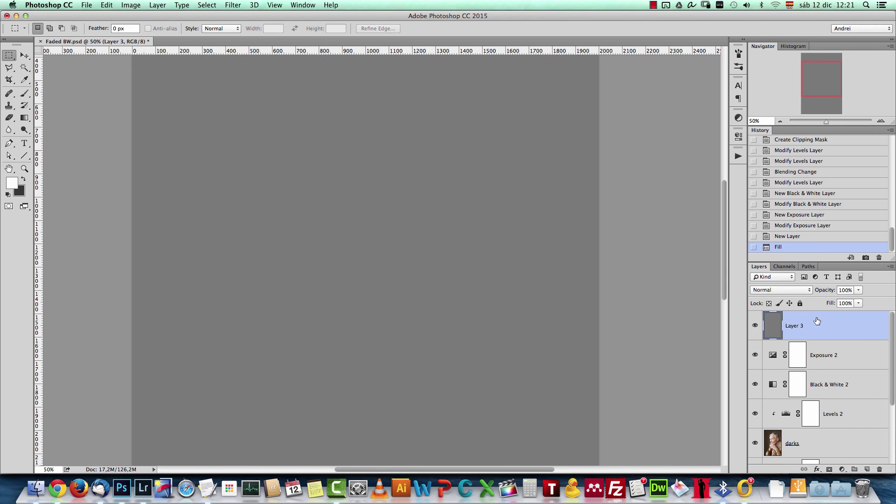
Convert the gray layer to a smart object and set its blend mode to Soft Light
{"action": "right_click", "coordinate": [818, 320]}
{"action": "left_click", "coordinate": [747, 189]}
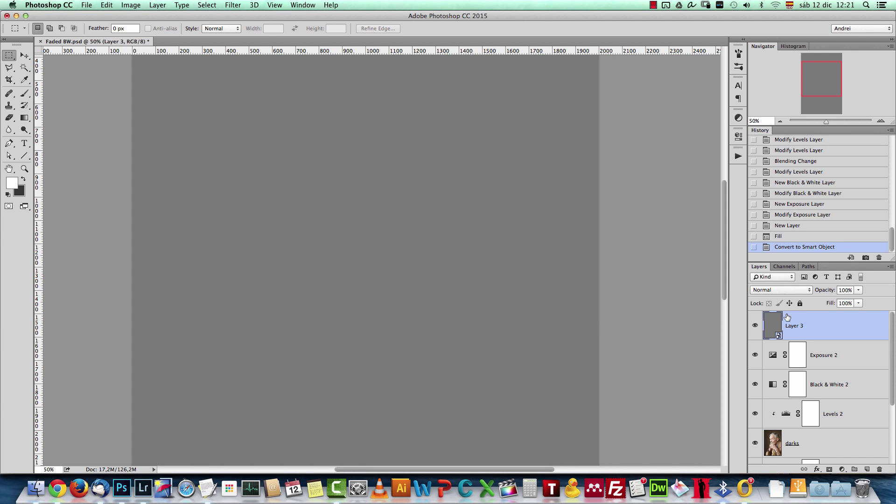
{"action": "left_click", "coordinate": [797, 293]}
{"action": "left_click", "coordinate": [778, 405]}
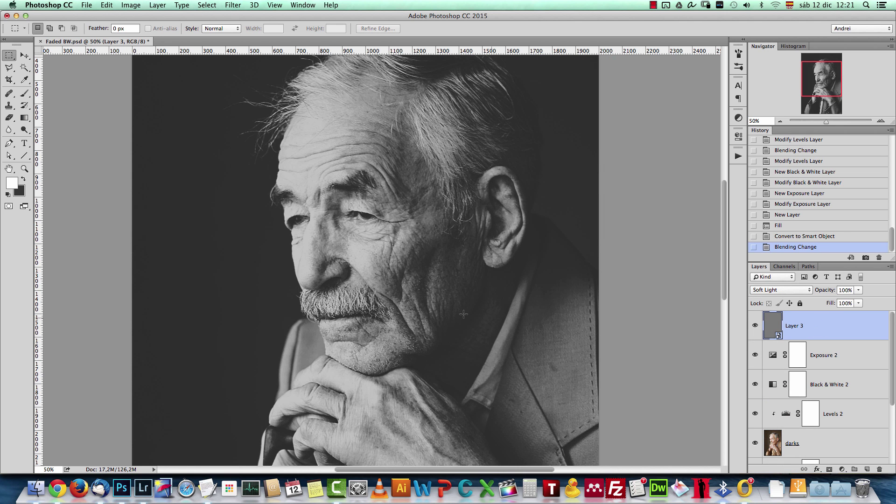
Apply the Add Noise filter to the gray smart object with amount 25%, Uniform distribution and Monochromatic enabled
{"action": "left_click", "coordinate": [232, 6]}
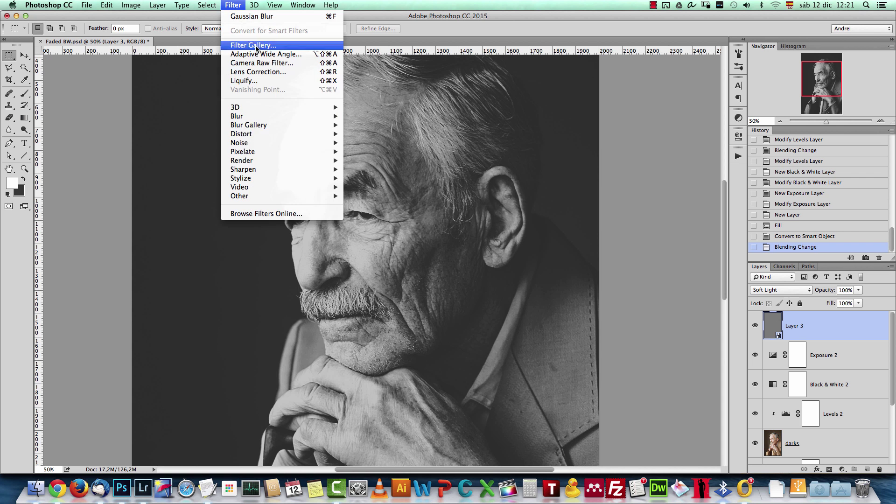
{"action": "mouse_move", "coordinate": [290, 143]}
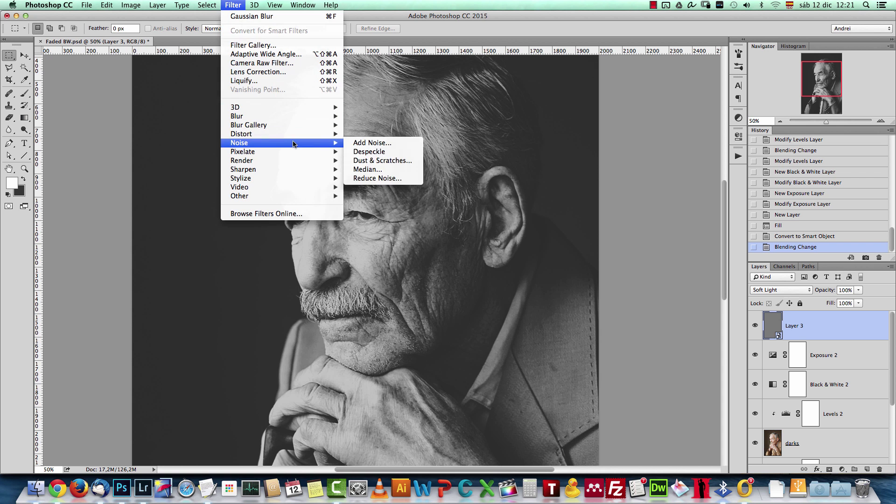
{"action": "left_click", "coordinate": [394, 144]}
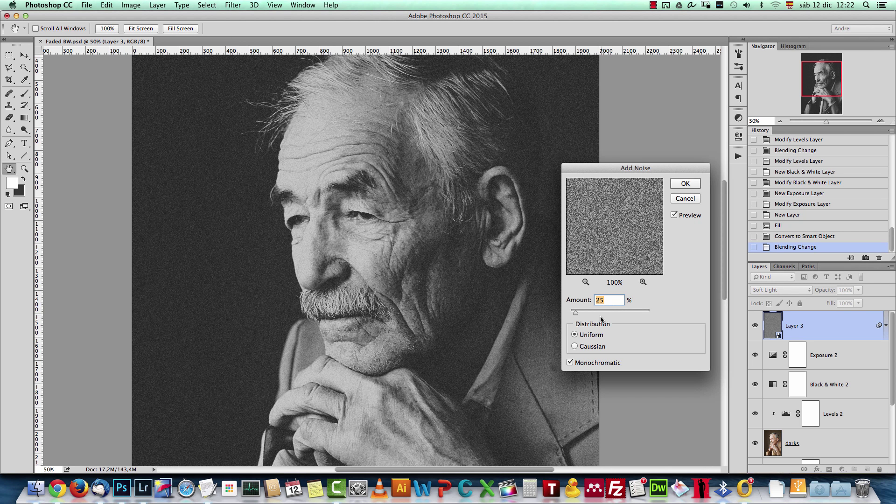
{"action": "left_click", "coordinate": [575, 346]}
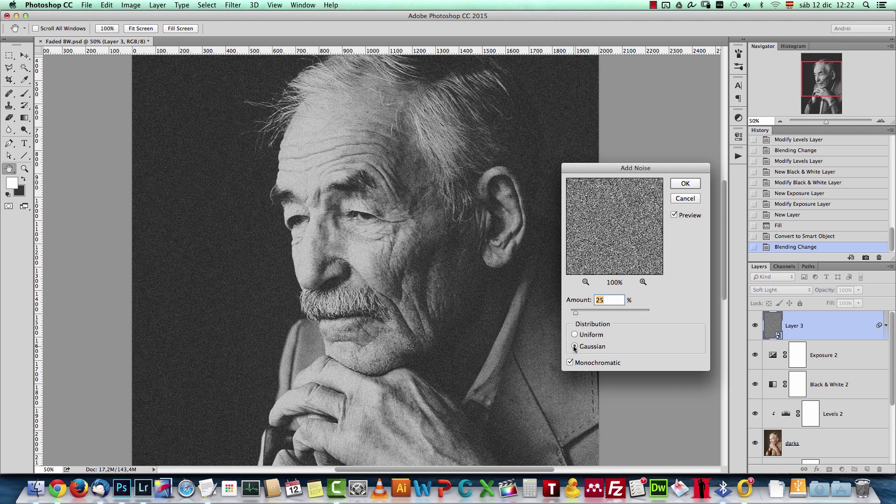
{"action": "left_click", "coordinate": [575, 334]}
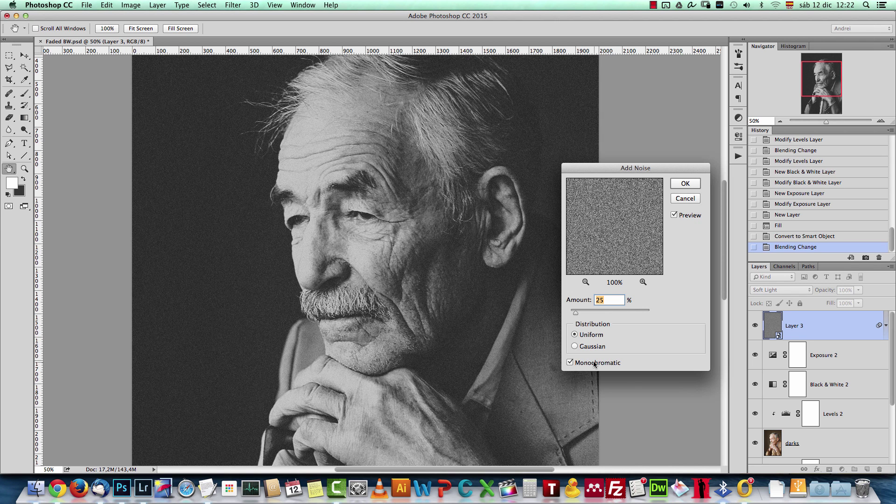
{"action": "left_click", "coordinate": [690, 184]}
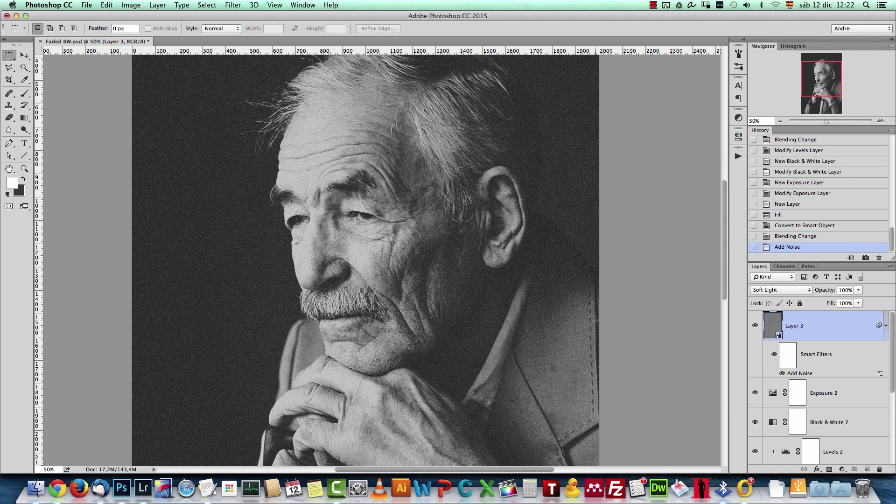
Apply the Despeckle noise filter to the gray smart object
{"action": "left_click", "coordinate": [232, 6]}
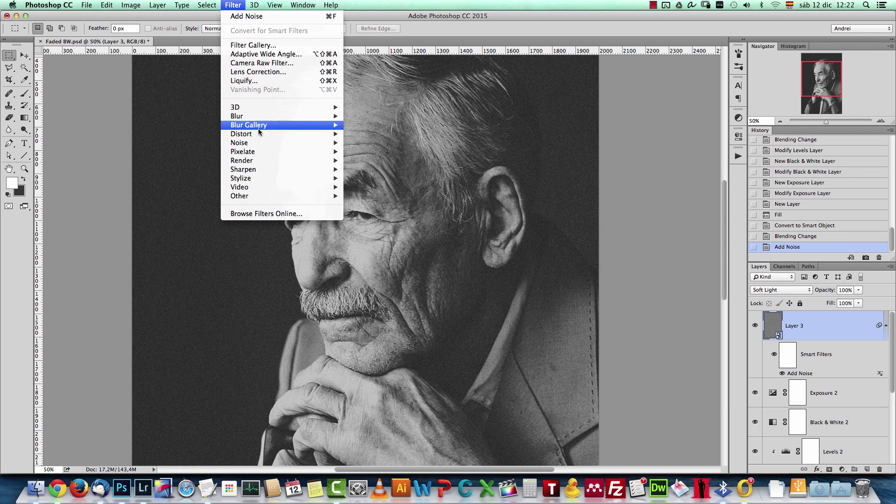
{"action": "mouse_move", "coordinate": [270, 144]}
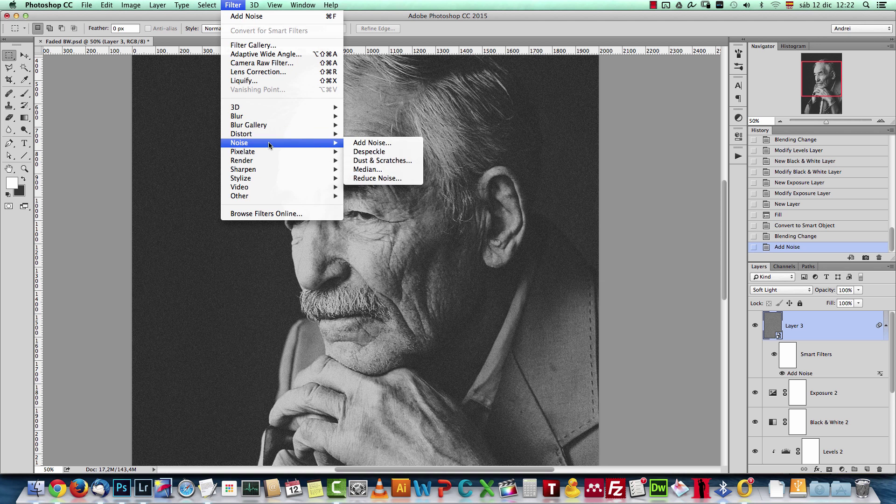
{"action": "left_click", "coordinate": [392, 155]}
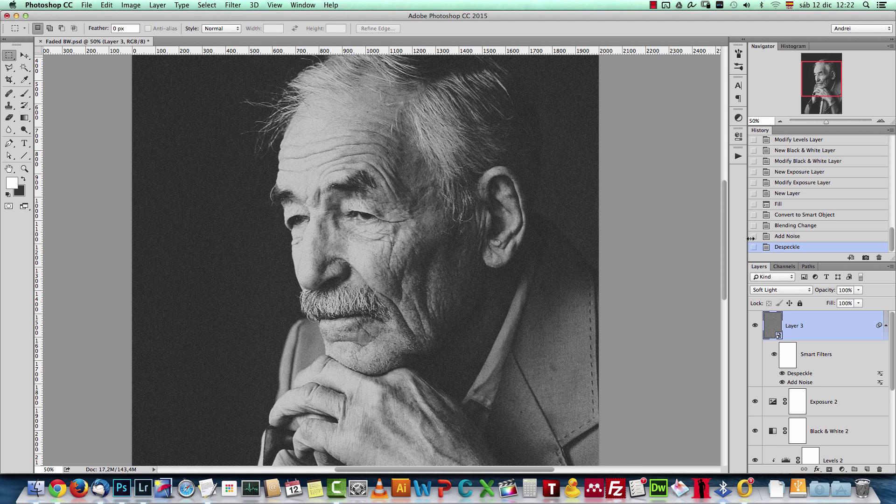
Apply a Gaussian Blur with a radius of 0,5 pixels to the gray grain layer
{"action": "key", "text": "super+1"}
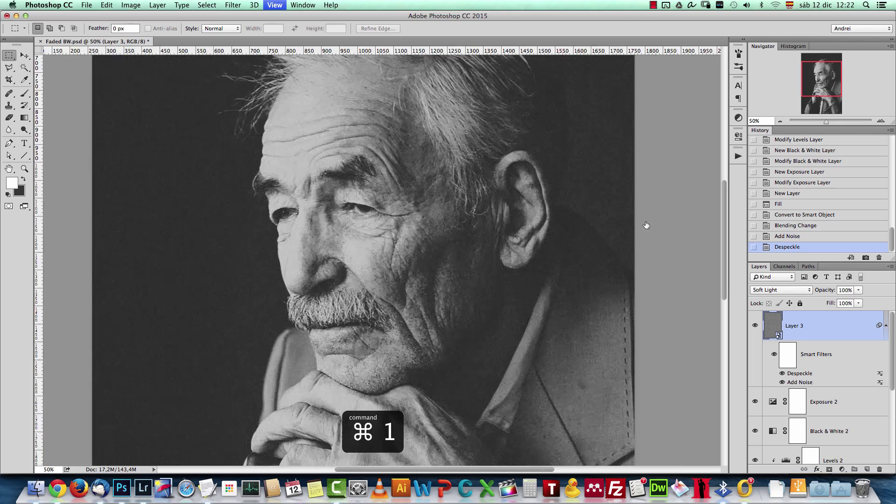
{"action": "left_click_drag", "start_coordinate": [347, 228], "coordinate": [482, 296]}
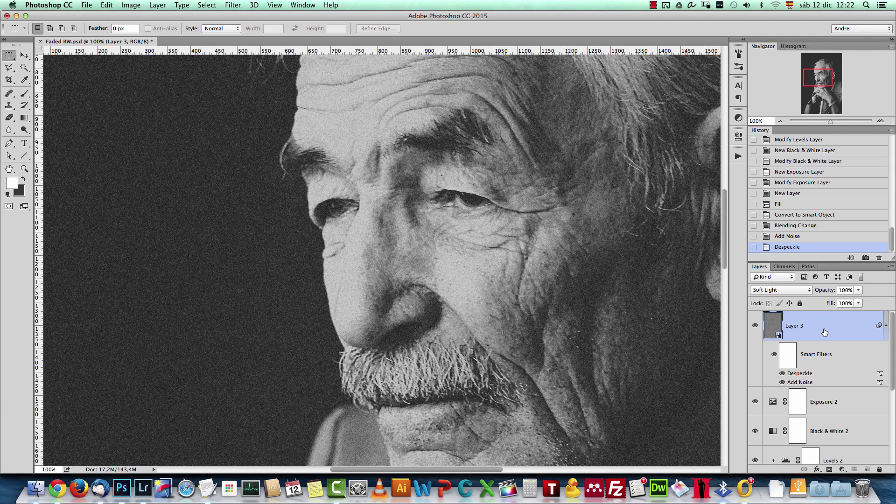
{"action": "left_click", "coordinate": [234, 5]}
{"action": "mouse_move", "coordinate": [305, 118]}
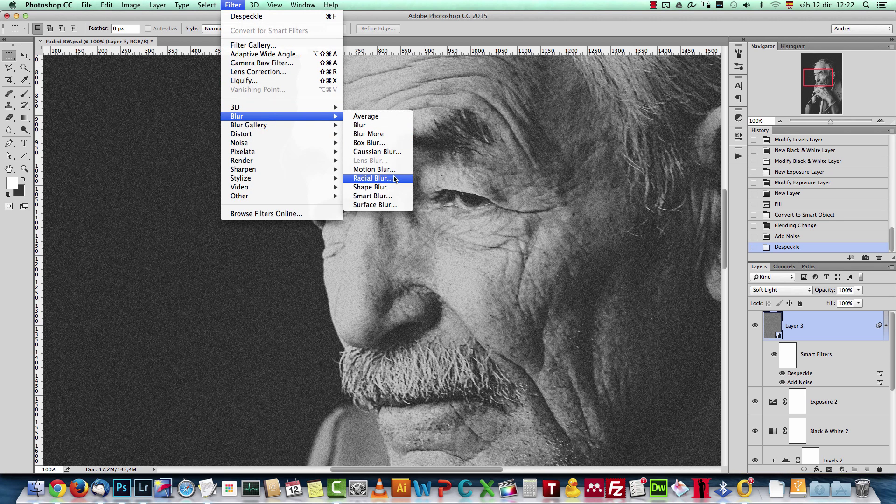
{"action": "left_click", "coordinate": [388, 153]}
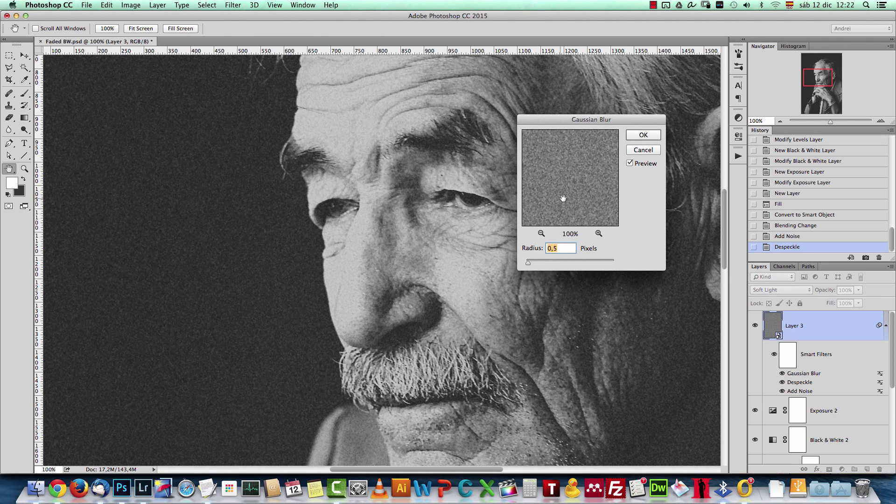
{"action": "left_click", "coordinate": [644, 135]}
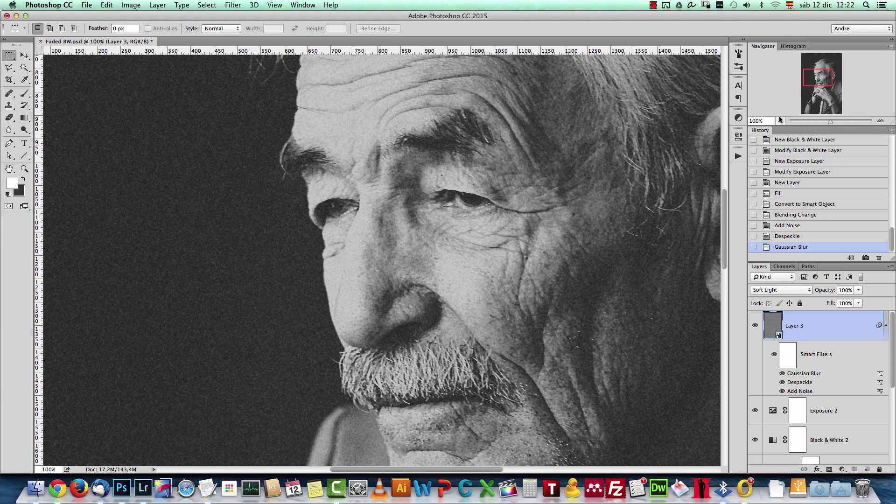
Collapse the smart filter list of the gray grain layer and add a white layer mask to that layer
{"action": "left_click", "coordinate": [781, 121]}
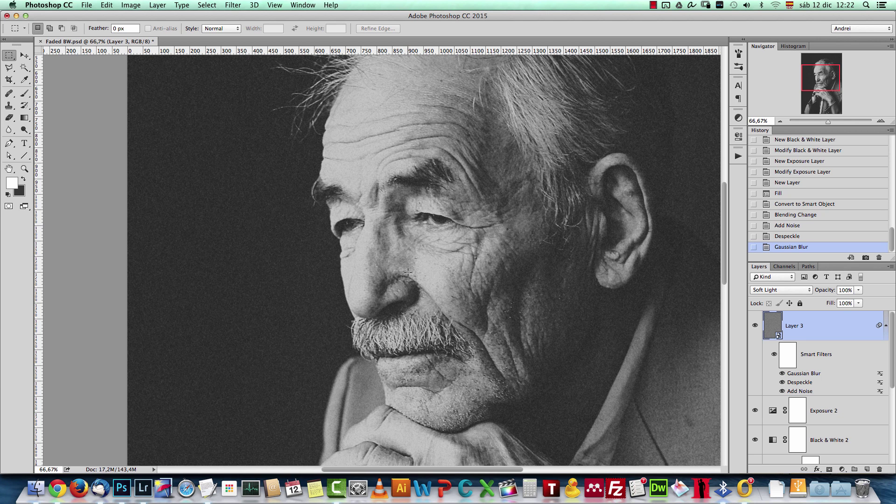
{"action": "left_click_drag", "start_coordinate": [819, 84], "coordinate": [821, 85]}
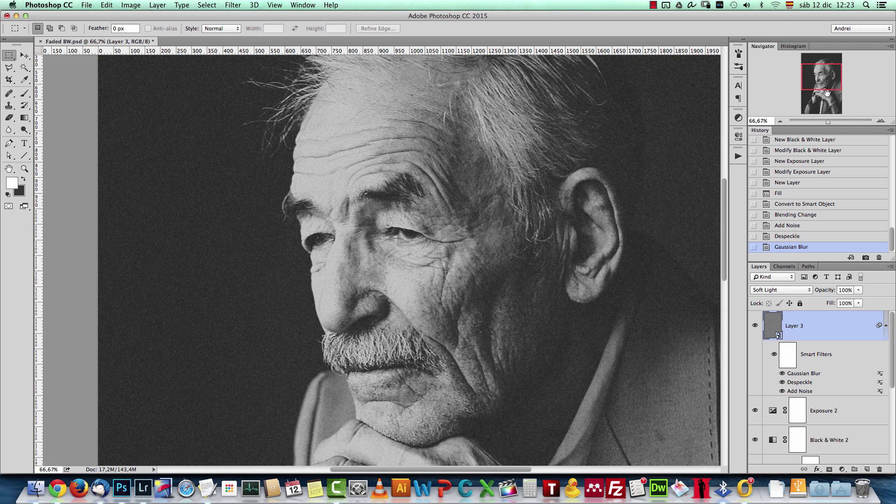
{"action": "left_click", "coordinate": [886, 325]}
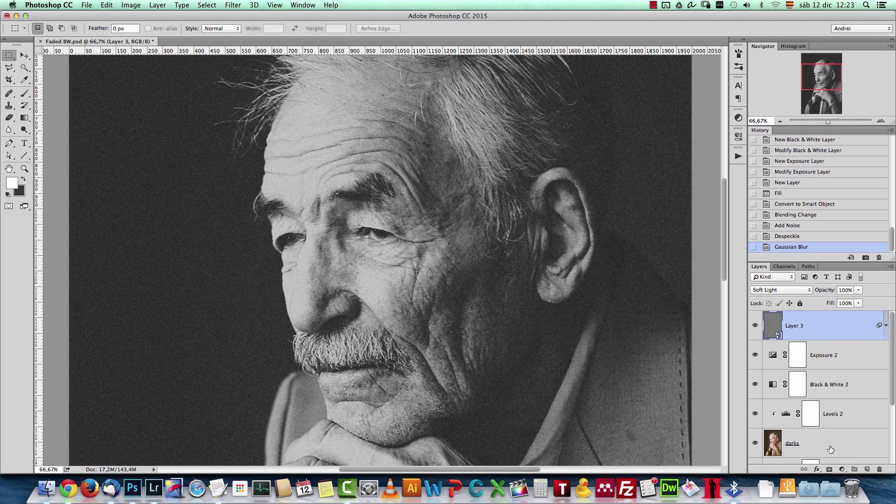
{"action": "left_click", "coordinate": [829, 469]}
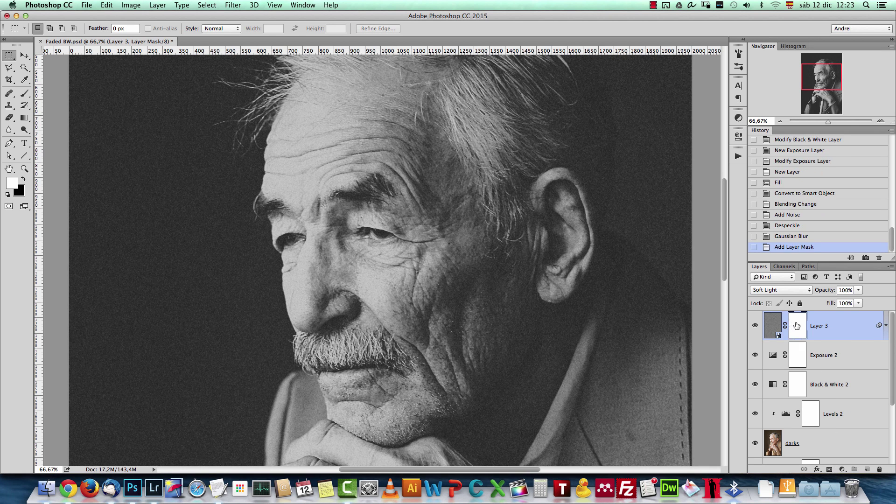
Display the grain layer's mask on the canvas and start Apply Image on it with the darks layer as source
{"action": "left_click", "coordinate": [782, 121]}
{"action": "left_click", "coordinate": [782, 121]}
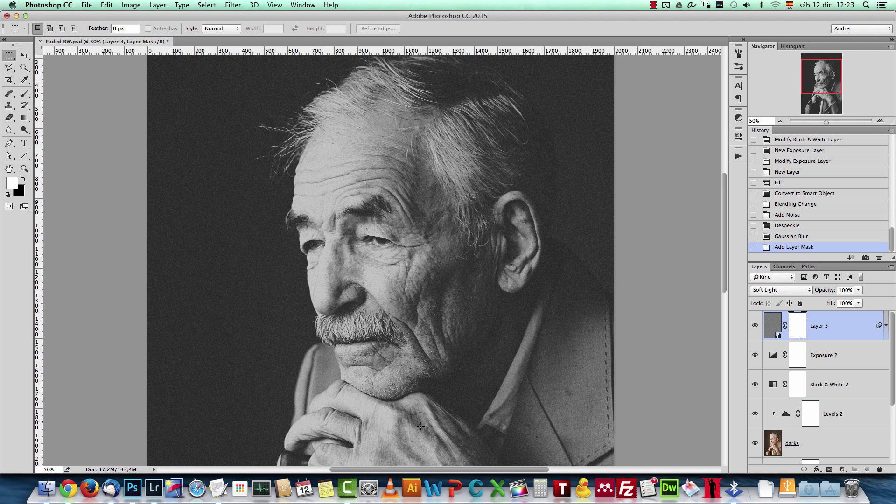
{"action": "left_click", "coordinate": [798, 330], "text": "alt"}
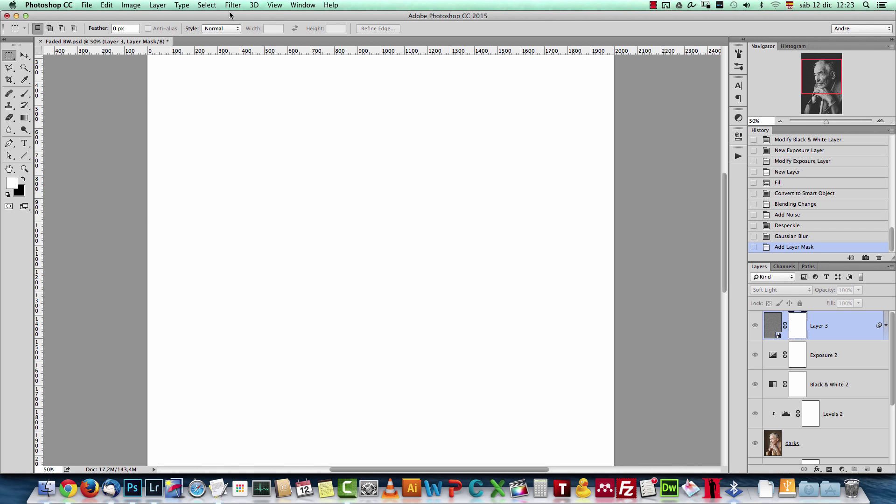
{"action": "left_click", "coordinate": [131, 5]}
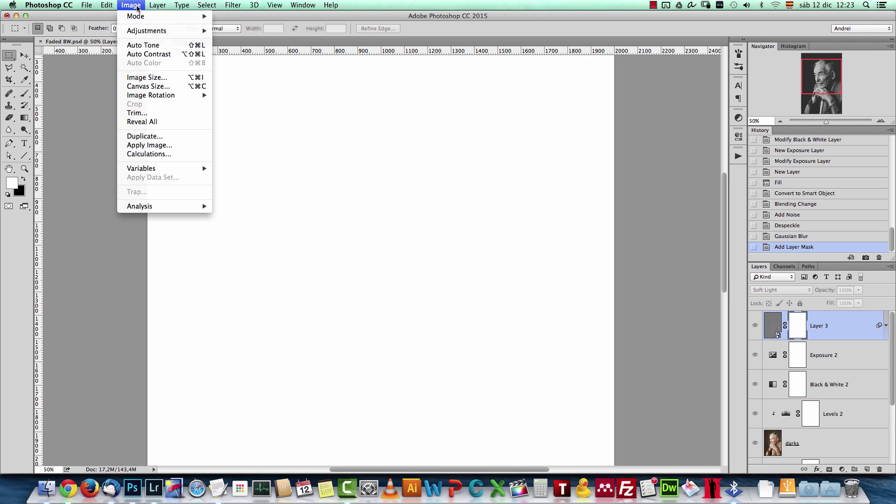
{"action": "left_click", "coordinate": [175, 148]}
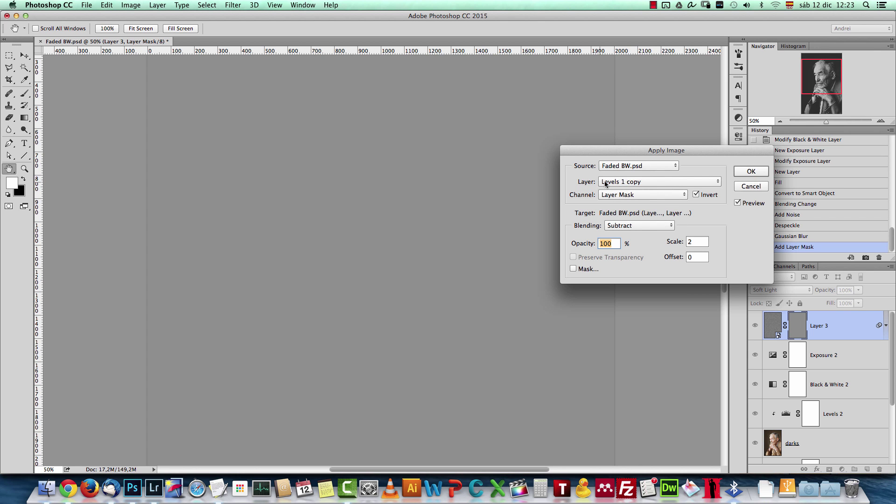
{"action": "left_click", "coordinate": [621, 182]}
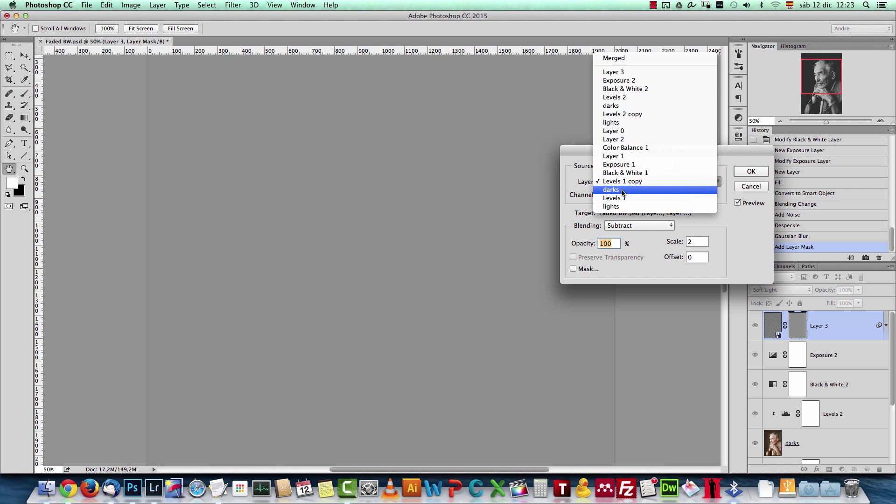
{"action": "left_click", "coordinate": [623, 191]}
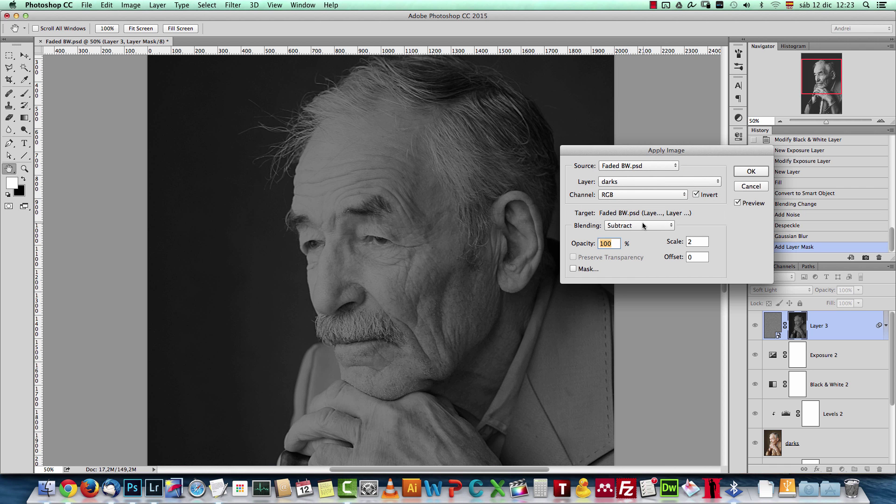
Try Multiply blending with the Red channel in Apply Image, comparing the mask with Invert enabled and disabled
{"action": "left_click", "coordinate": [641, 226]}
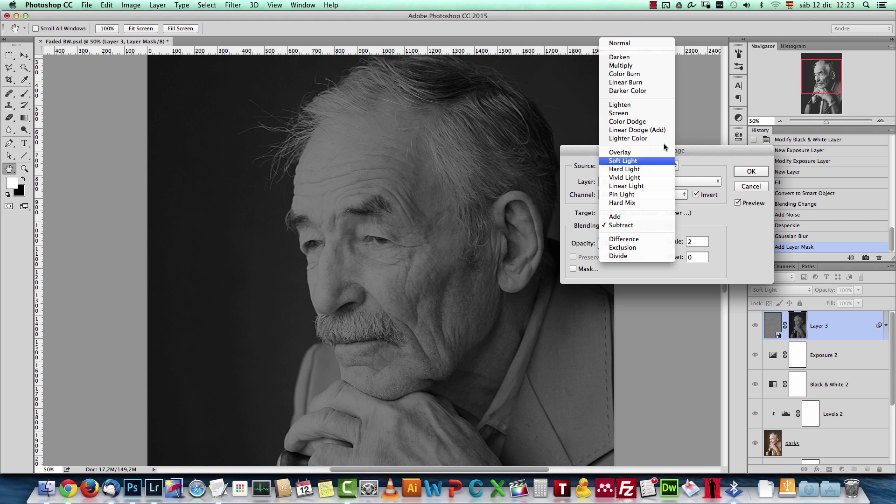
{"action": "left_click", "coordinate": [643, 67]}
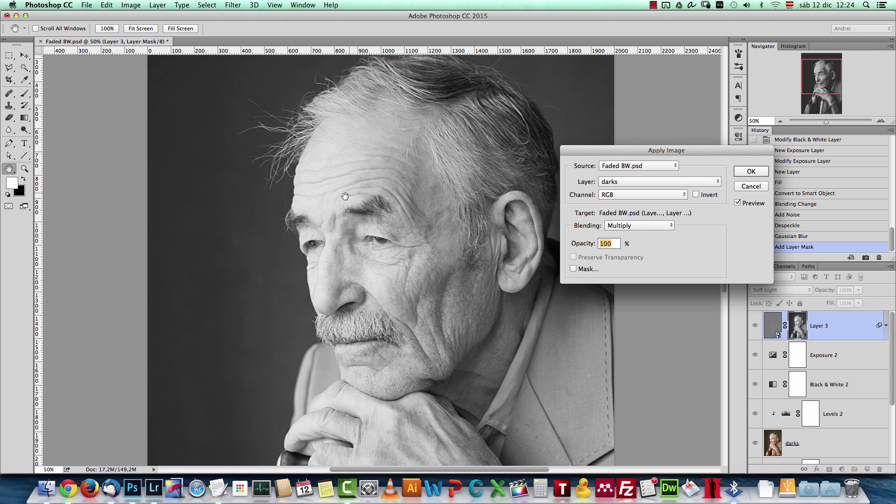
{"action": "left_click", "coordinate": [639, 195]}
{"action": "left_click", "coordinate": [637, 204]}
{"action": "left_click", "coordinate": [696, 195]}
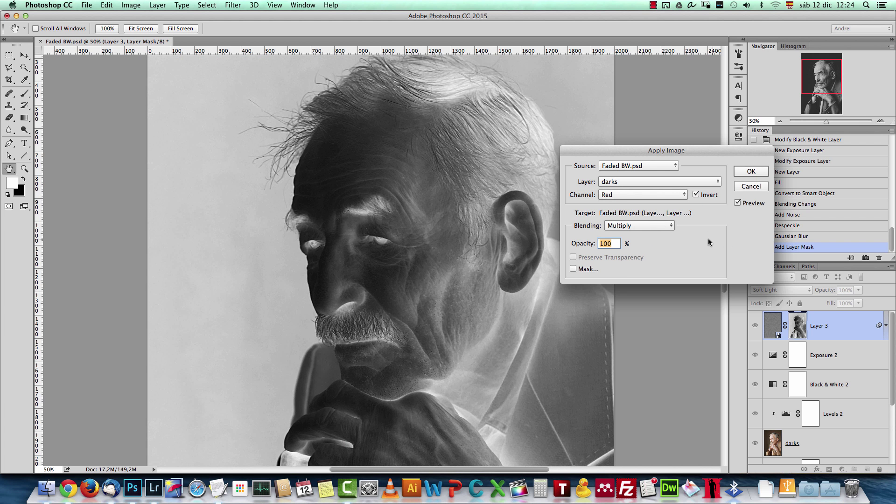
{"action": "left_click", "coordinate": [697, 195]}
{"action": "left_click", "coordinate": [695, 196]}
{"action": "left_click", "coordinate": [702, 195]}
{"action": "left_click", "coordinate": [697, 195]}
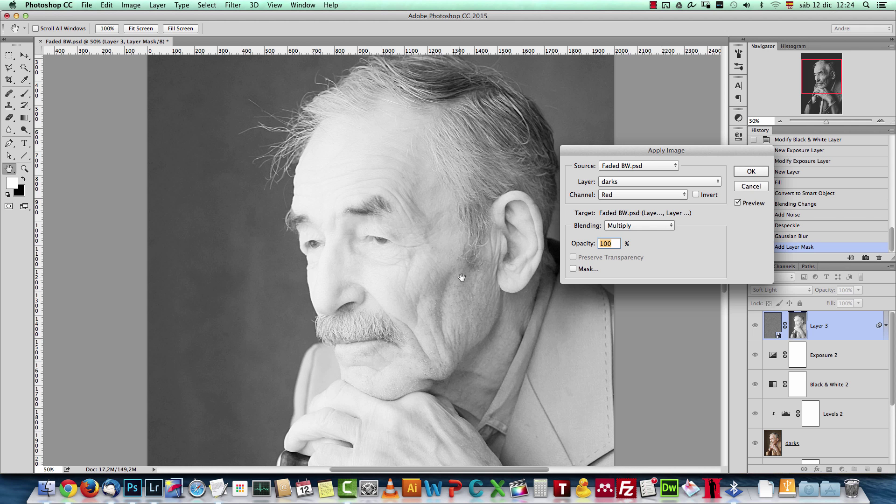
Apply the inverted Green channel of the darks layer to the mask with Subtract blending, 100% opacity, scale 2 and offset 0
{"action": "left_click", "coordinate": [632, 195]}
{"action": "left_click", "coordinate": [627, 203]}
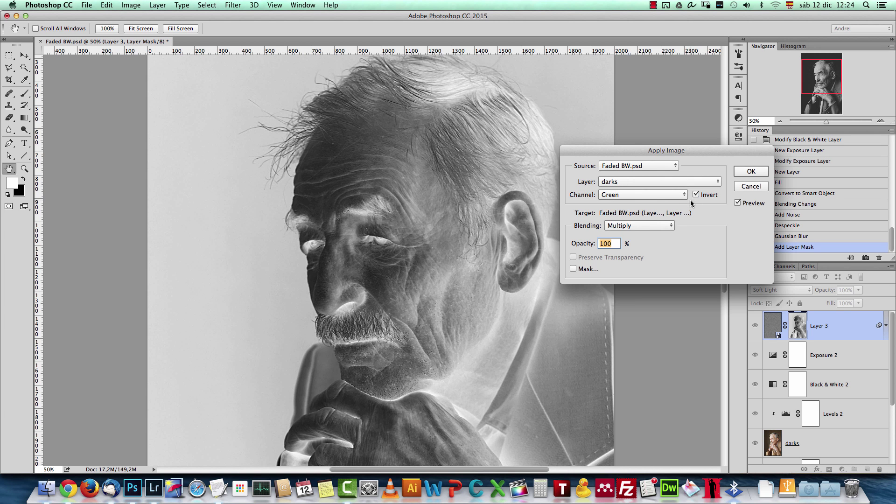
{"action": "left_click", "coordinate": [694, 197]}
{"action": "left_click", "coordinate": [646, 196]}
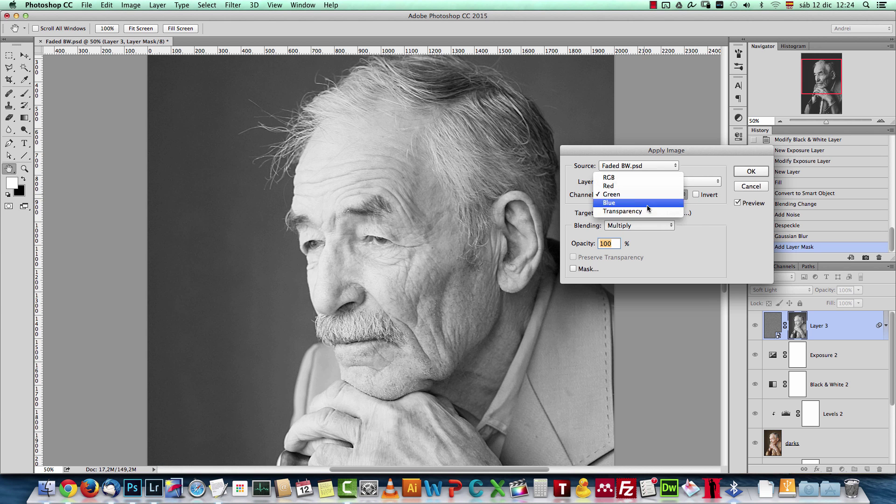
{"action": "left_click", "coordinate": [655, 226]}
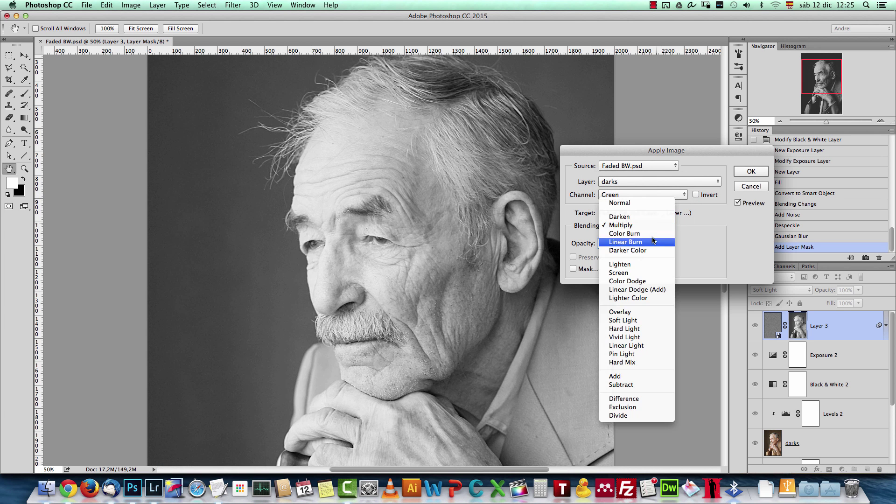
{"action": "left_click", "coordinate": [636, 389]}
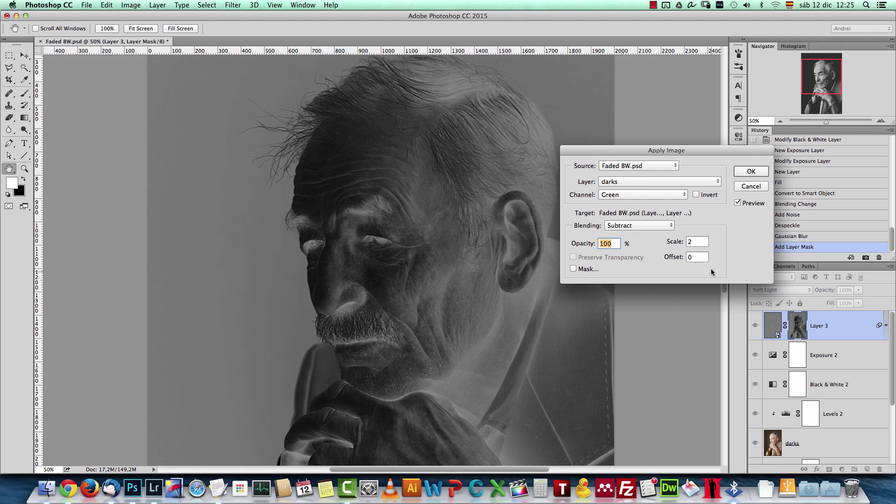
{"action": "left_click", "coordinate": [697, 243]}
{"action": "left_click", "coordinate": [692, 258]}
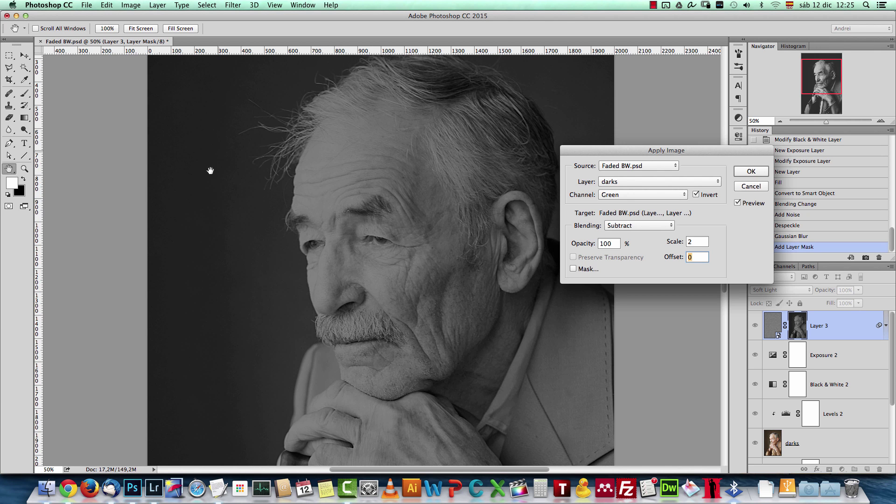
{"action": "left_click", "coordinate": [750, 171]}
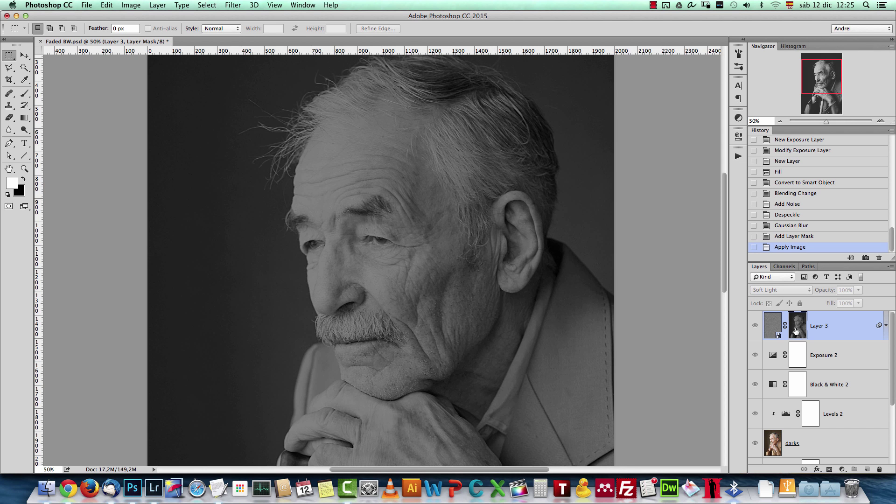
Adjust the mask's Levels to input values 31, 0,64 and 162
{"action": "key", "text": "cmd+l"}
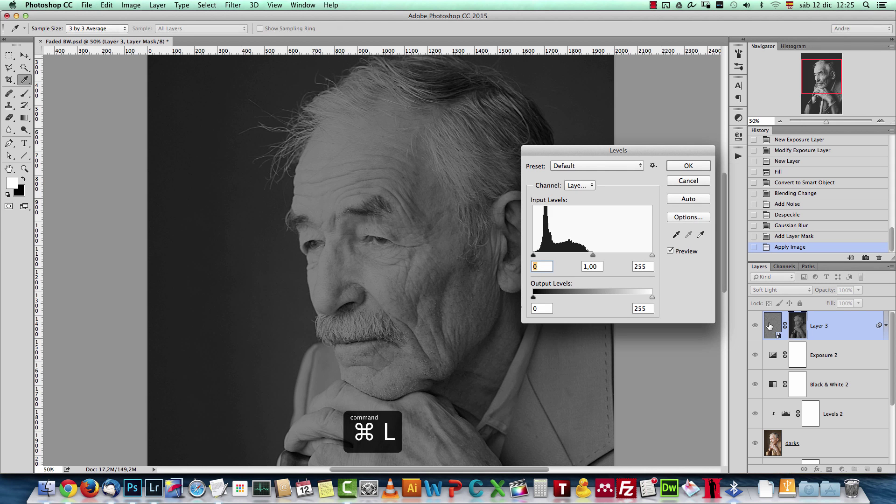
{"action": "type", "text": "31"}
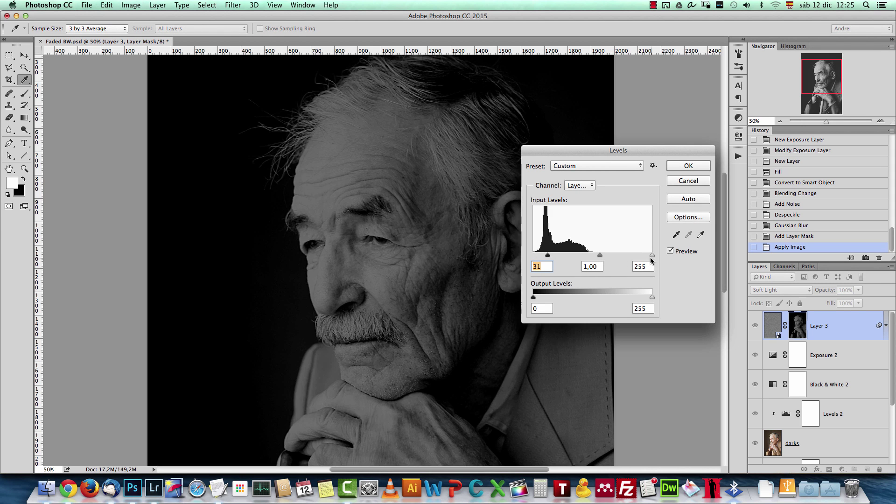
{"action": "left_click_drag", "start_coordinate": [652, 256], "coordinate": [618, 255]}
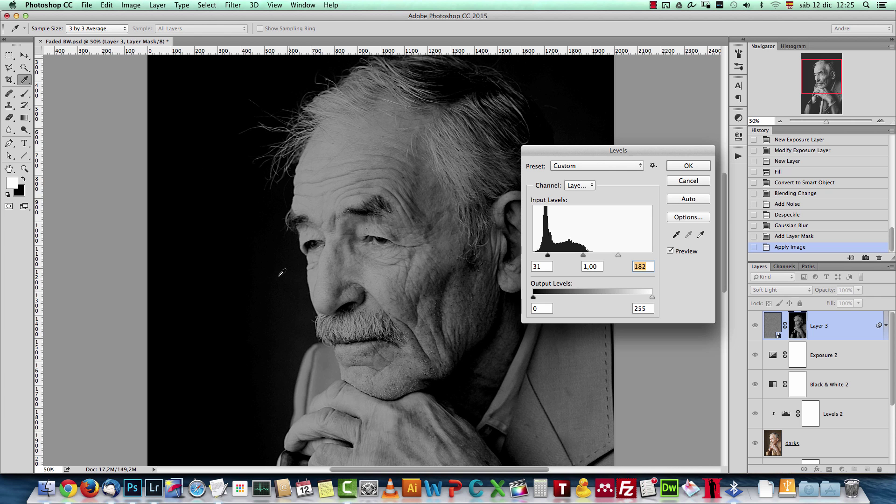
{"action": "left_click_drag", "start_coordinate": [584, 255], "coordinate": [590, 255]}
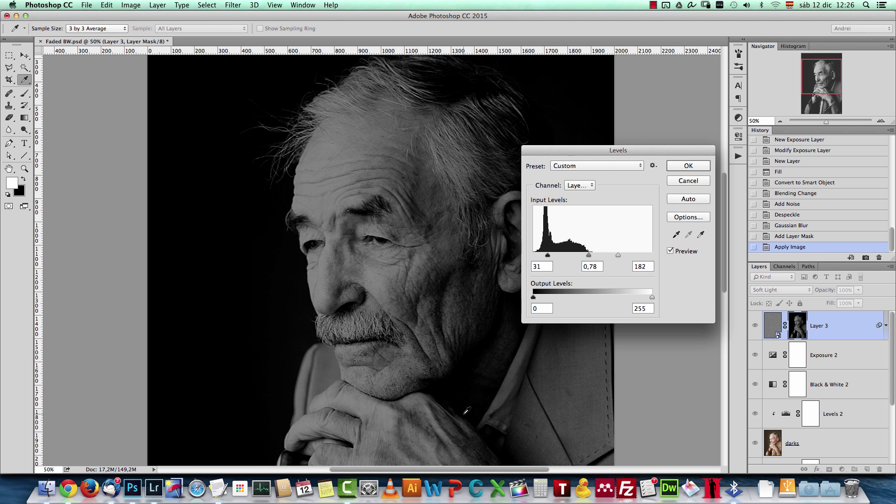
{"action": "left_click_drag", "start_coordinate": [429, 331], "coordinate": [425, 261]}
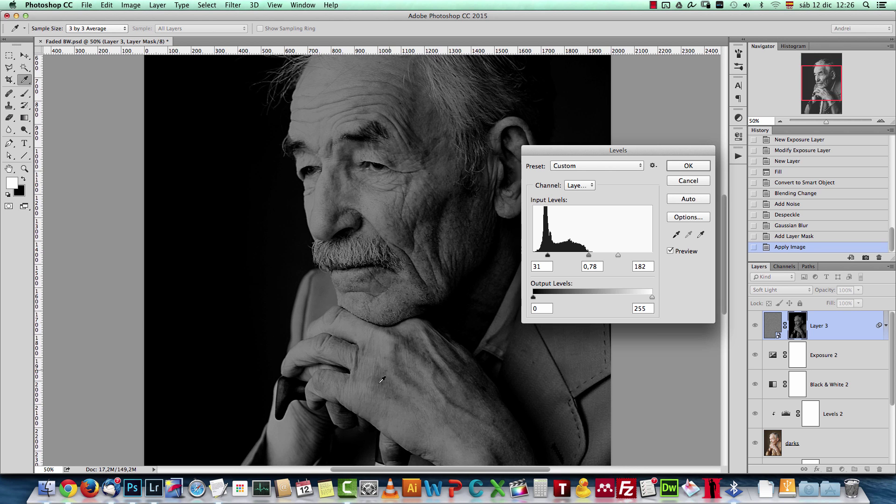
{"action": "left_click_drag", "start_coordinate": [368, 226], "coordinate": [373, 274]}
{"action": "left_click_drag", "start_coordinate": [618, 255], "coordinate": [589, 254]}
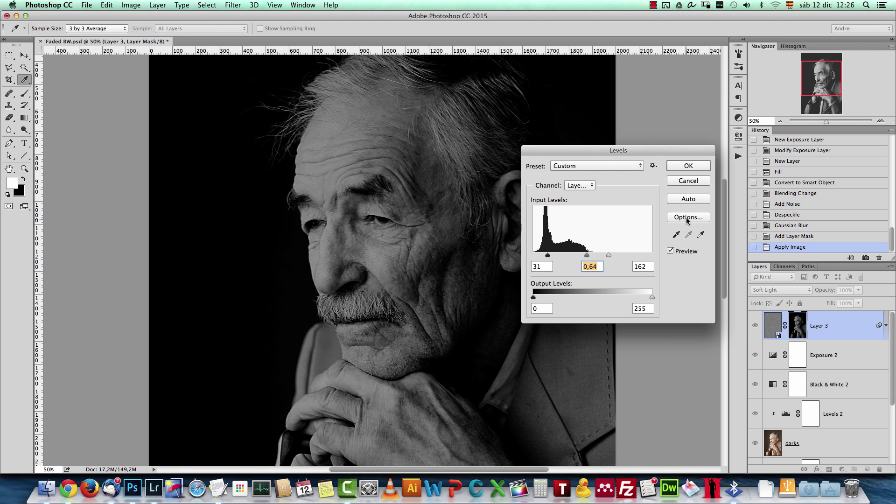
{"action": "left_click", "coordinate": [694, 167]}
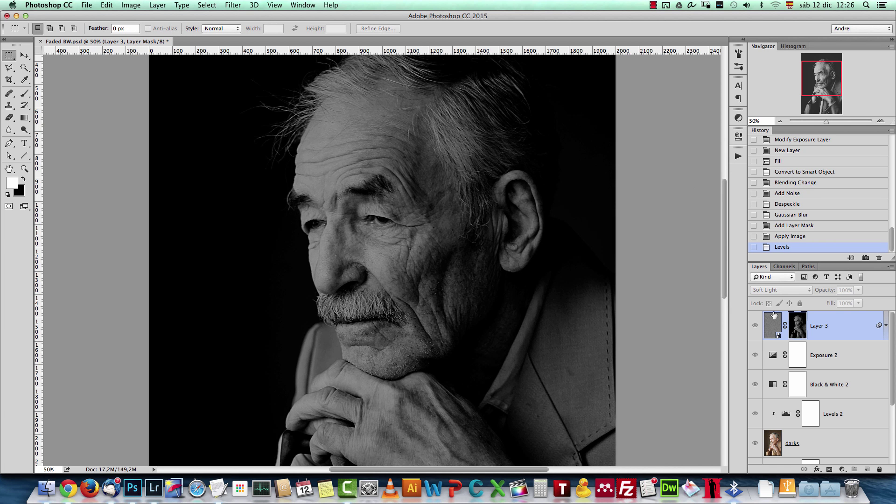
Return to the image view at 100% and invert the grain layer's mask
{"action": "left_click", "coordinate": [772, 327]}
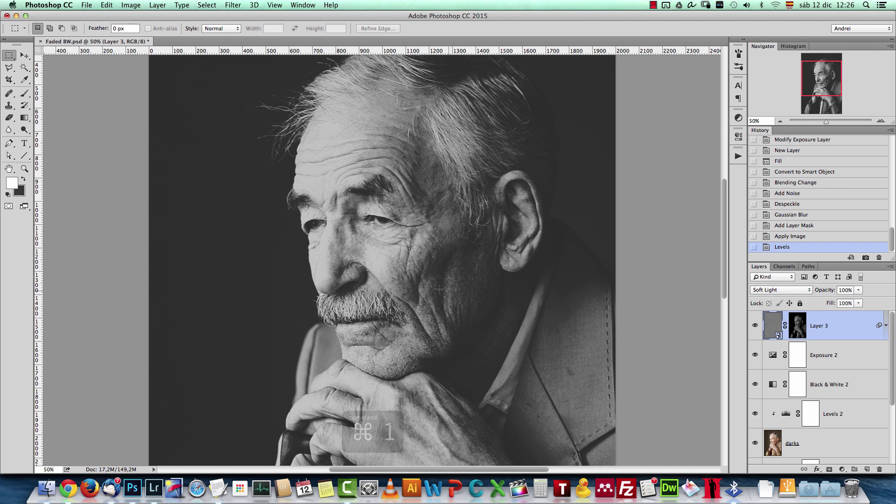
{"action": "key", "text": "cmd+1"}
{"action": "left_click_drag", "start_coordinate": [339, 248], "coordinate": [455, 312]}
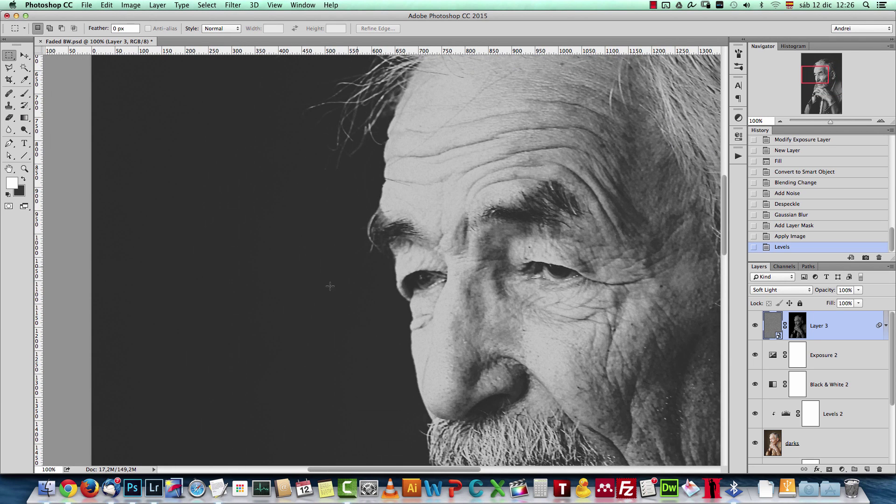
{"action": "left_click", "coordinate": [799, 326]}
{"action": "key", "text": "super+i"}
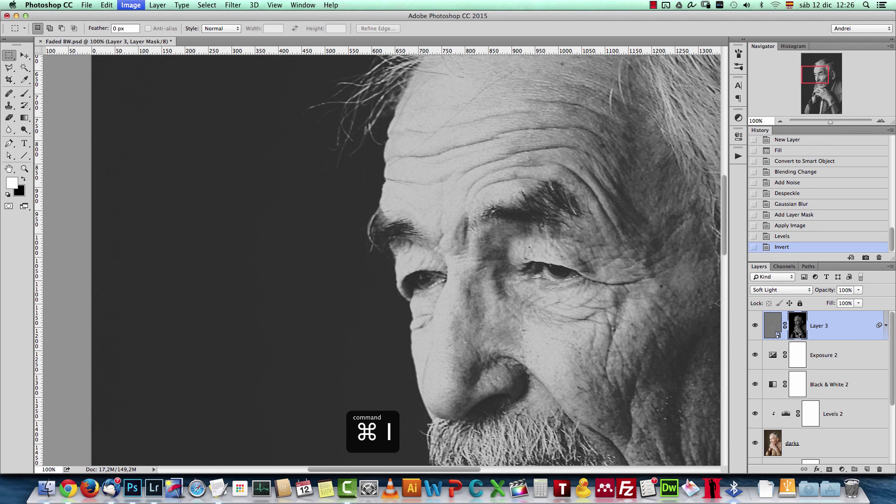
{"action": "left_click_drag", "start_coordinate": [433, 323], "coordinate": [335, 236]}
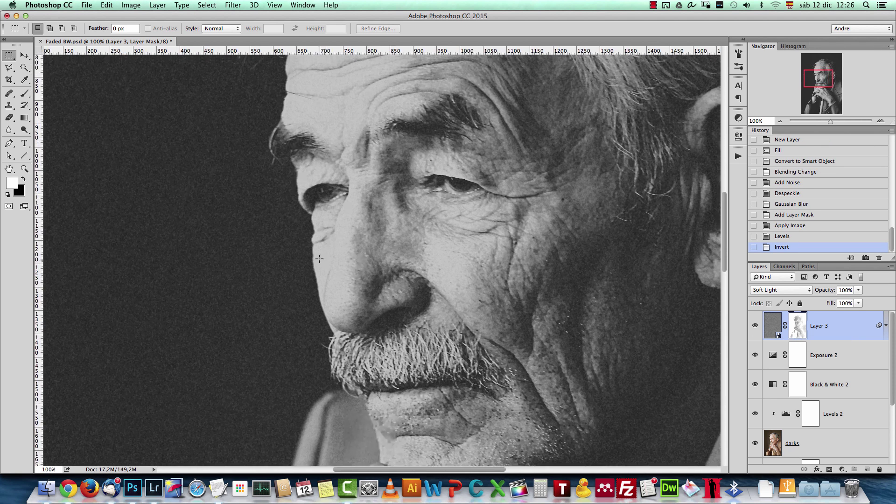
{"action": "scroll", "coordinate": [384, 196], "scroll_direction": "up", "scroll_amount": 3}
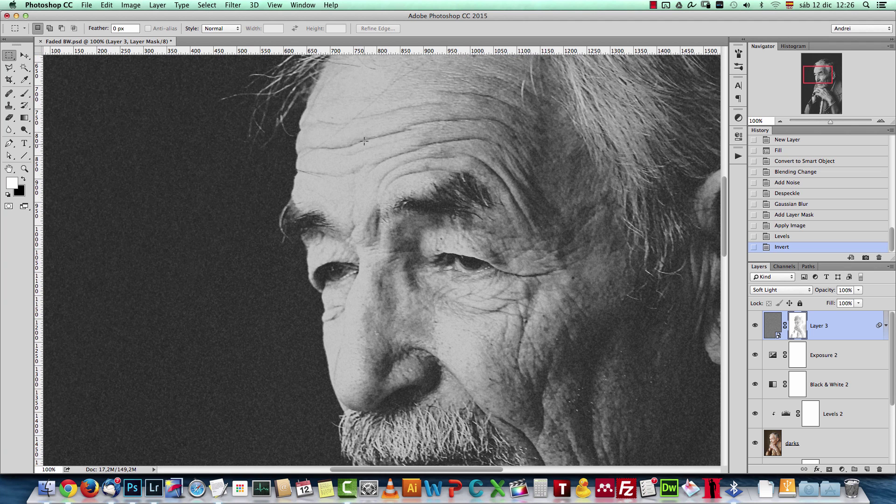
Compare the grain with its layer mask disabled and enabled, then load the mask as a selection and deselect it
{"action": "left_click", "coordinate": [796, 331], "text": "shift"}
{"action": "left_click", "coordinate": [797, 332], "text": "shift"}
{"action": "left_click", "coordinate": [797, 331], "text": "shift"}
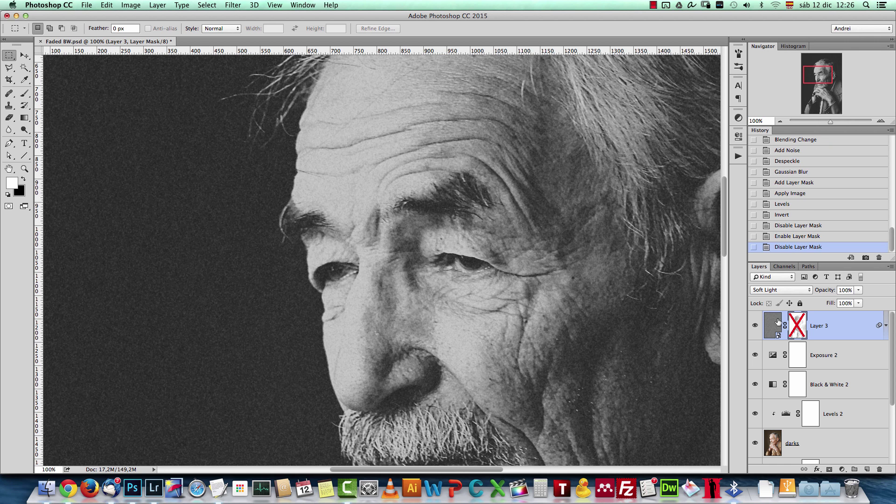
{"action": "left_click", "coordinate": [794, 327], "text": "shift"}
{"action": "left_click", "coordinate": [797, 331], "text": "super"}
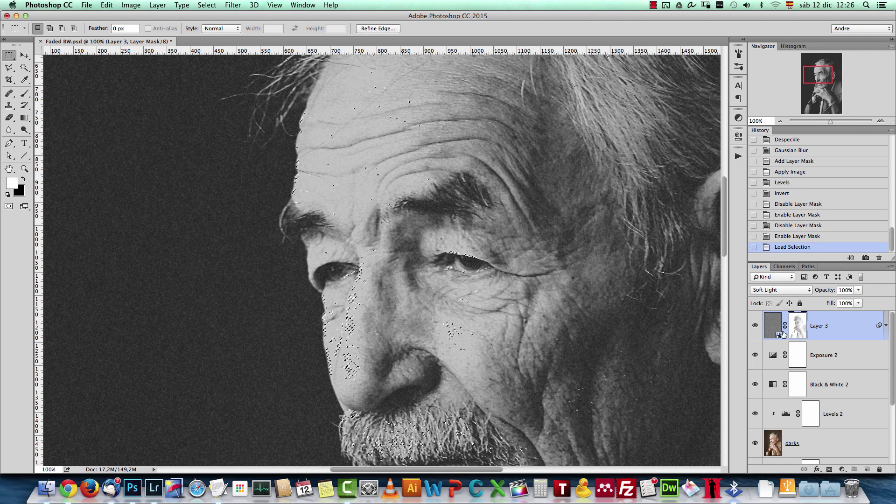
{"action": "key", "text": "super+d"}
Increase the contrast of the grain layer's mask with Levels by raising the black input level, then check the whole mask
{"action": "left_click", "coordinate": [796, 330], "text": "alt"}
{"action": "key", "text": "super+l"}
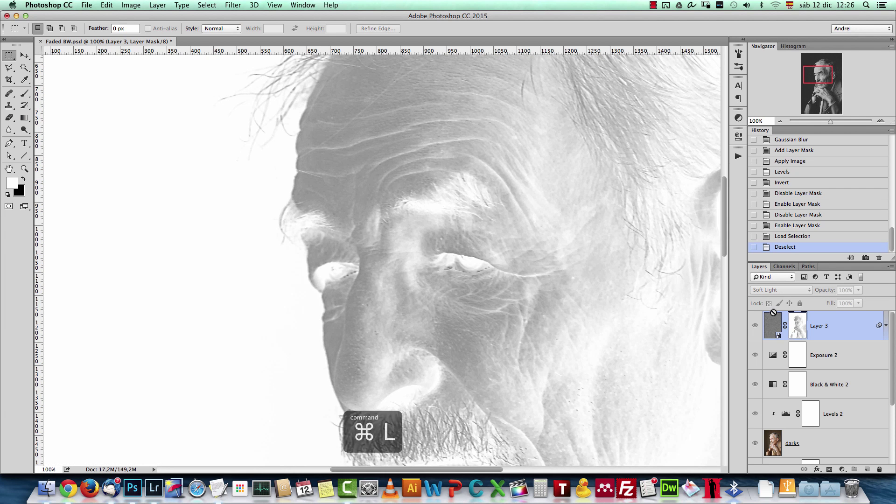
{"action": "left_click_drag", "start_coordinate": [533, 257], "coordinate": [627, 256]}
{"action": "left_click", "coordinate": [695, 169]}
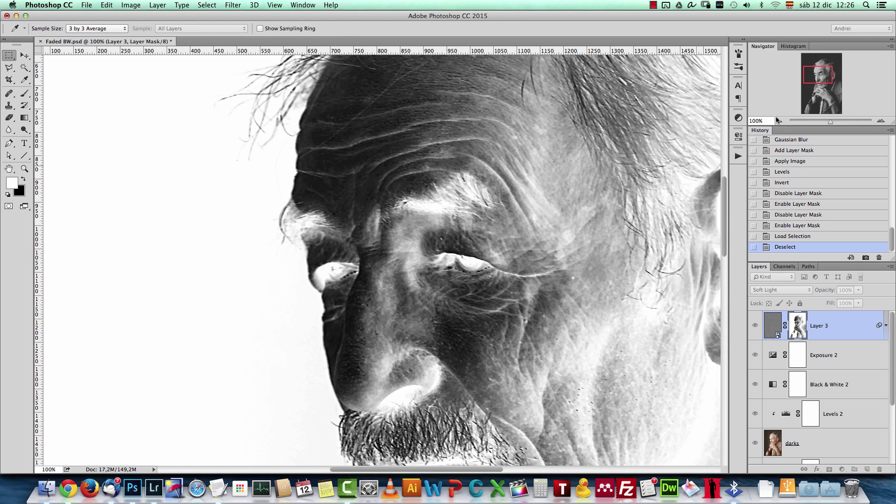
{"action": "key", "text": "super+minus"}
{"action": "key", "text": "super+minus"}
{"action": "scroll", "coordinate": [363, 267], "scroll_direction": "down", "scroll_amount": 5}
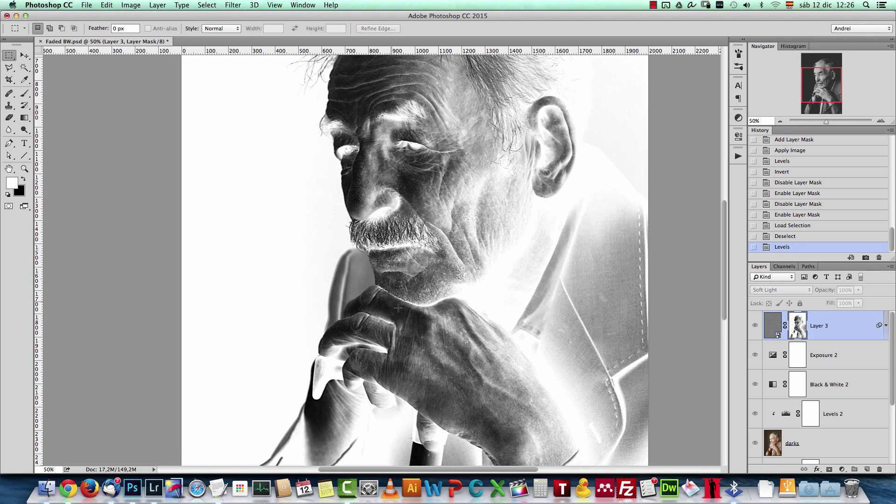
{"action": "scroll", "coordinate": [382, 193], "scroll_direction": "up", "scroll_amount": 5}
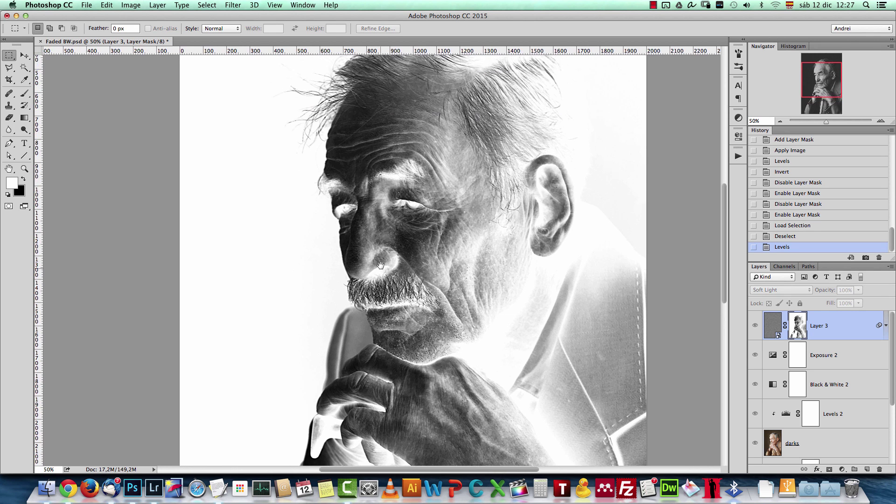
Return to the image view and compare the grain on the face and hands with the layer mask disabled and enabled
{"action": "left_click", "coordinate": [772, 326]}
{"action": "key", "text": "super+1"}
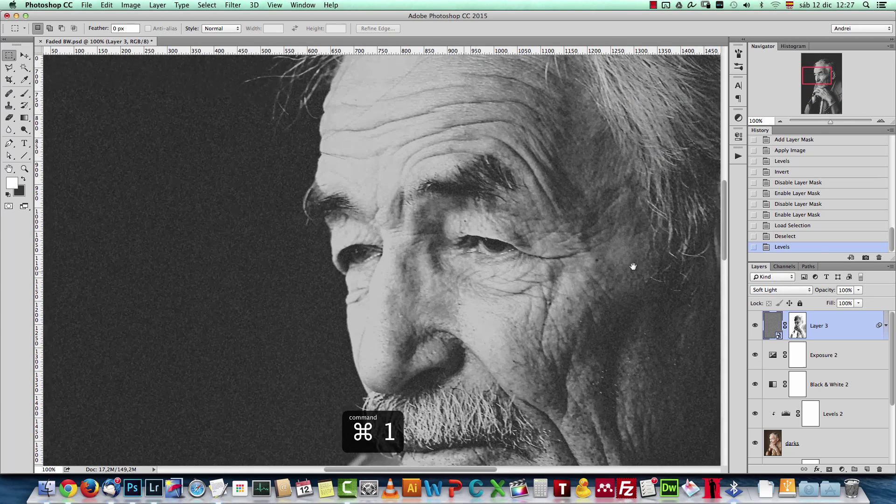
{"action": "left_click", "coordinate": [796, 326], "text": "shift"}
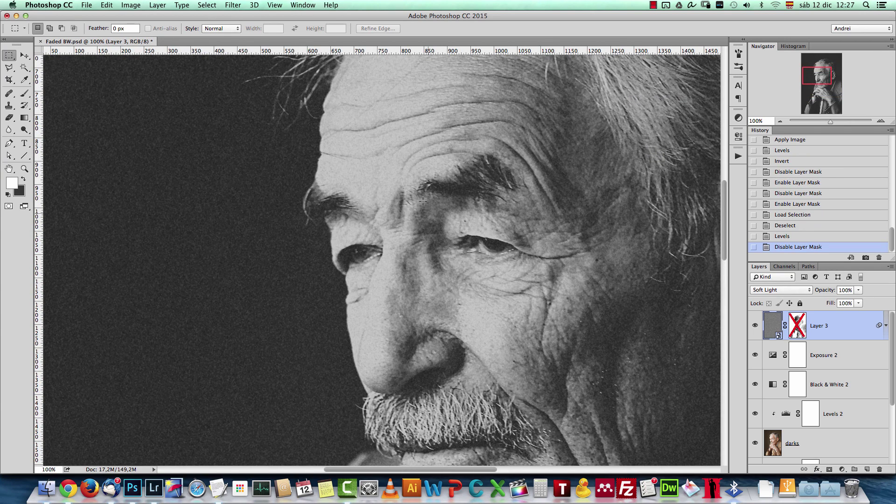
{"action": "left_click", "coordinate": [797, 326], "text": "shift"}
{"action": "left_click", "coordinate": [797, 326], "text": "shift"}
{"action": "scroll", "coordinate": [506, 359], "scroll_direction": "down", "scroll_amount": 5}
{"action": "left_click", "coordinate": [797, 324], "text": "shift"}
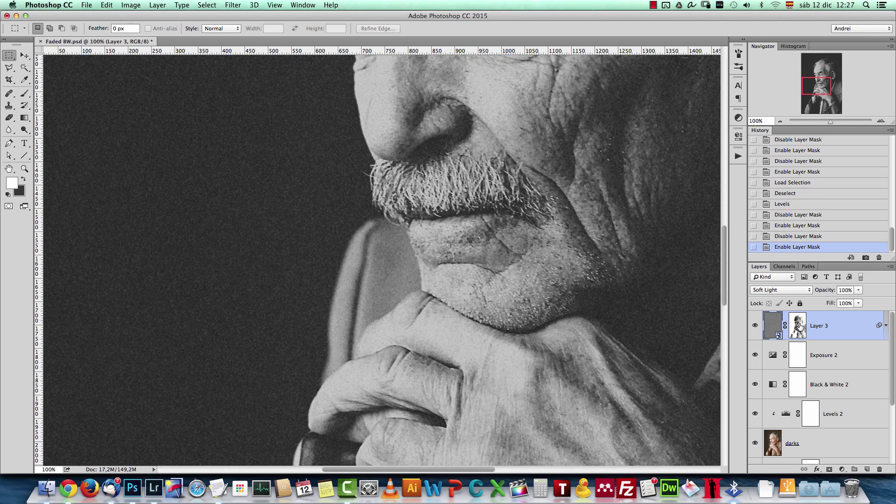
{"action": "left_click", "coordinate": [798, 326], "text": "shift"}
{"action": "left_click", "coordinate": [797, 326], "text": "shift"}
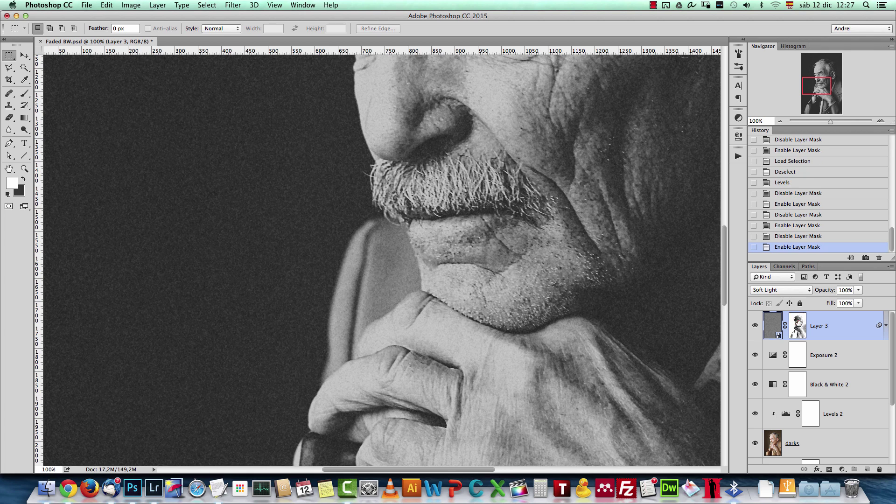
{"action": "key", "text": "super+minus"}
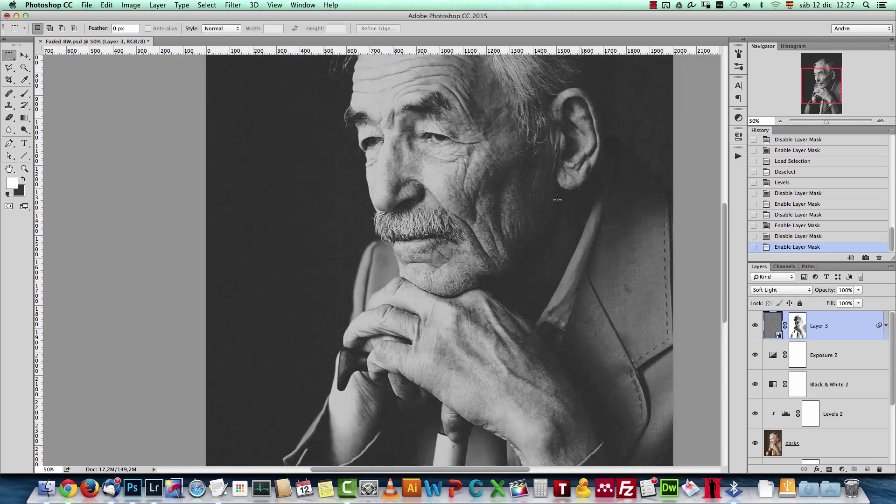
Reduce the grain layer's opacity to 70% and view more of the portrait
{"action": "left_click", "coordinate": [847, 290]}
{"action": "type", "text": "70"}
{"action": "left_click_drag", "start_coordinate": [823, 84], "coordinate": [823, 75]}
{"action": "left_click", "coordinate": [780, 120]}
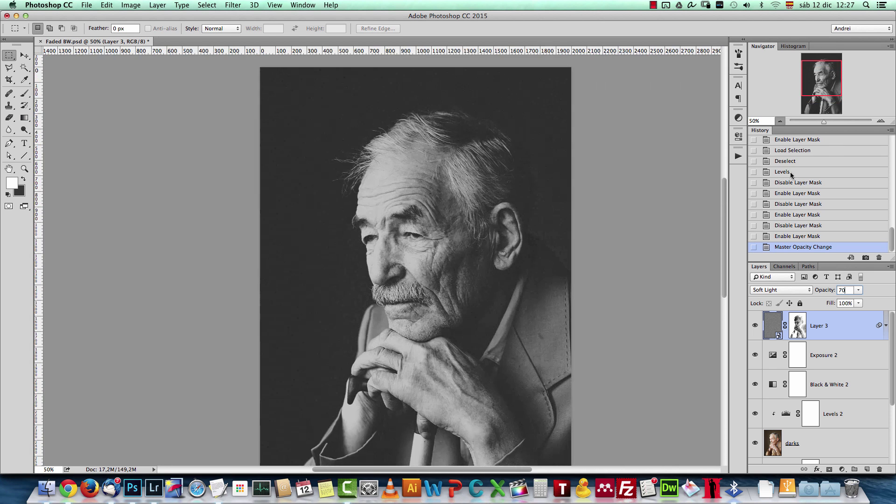
{"action": "left_click_drag", "start_coordinate": [827, 85], "coordinate": [830, 87]}
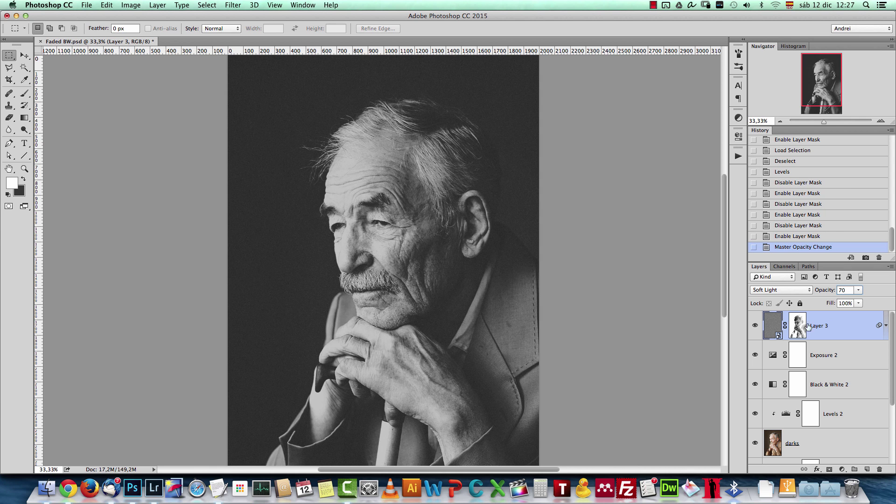
Add a Color Balance adjustment layer above the grain and set its shadows to Cyan–Red -4 and Yellow–Blue 1
{"action": "left_click", "coordinate": [842, 469]}
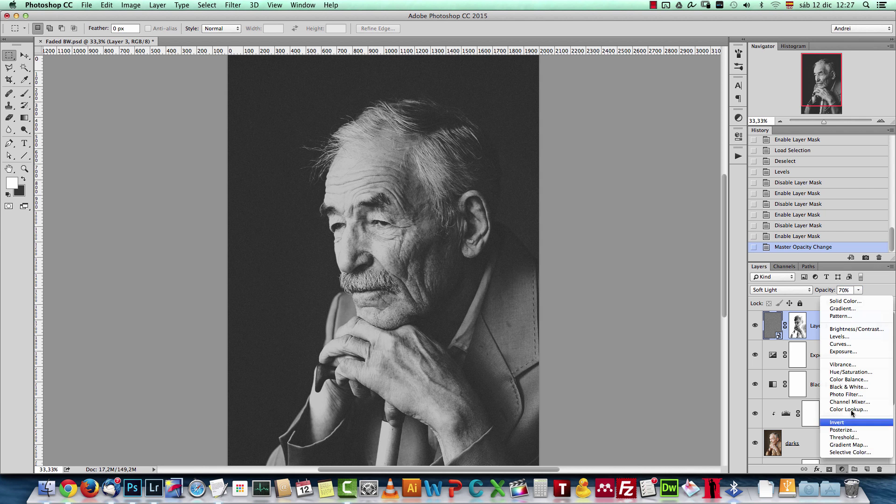
{"action": "left_click", "coordinate": [853, 383]}
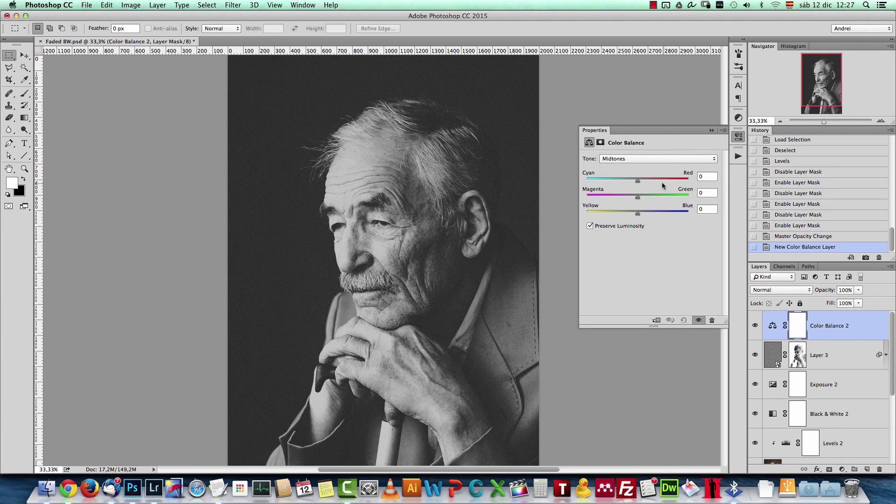
{"action": "left_click", "coordinate": [667, 159]}
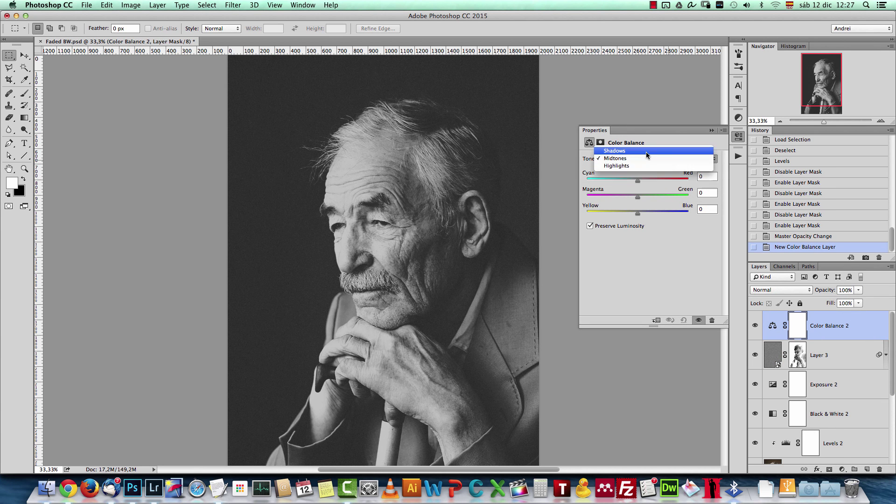
{"action": "type", "text": "-4"}
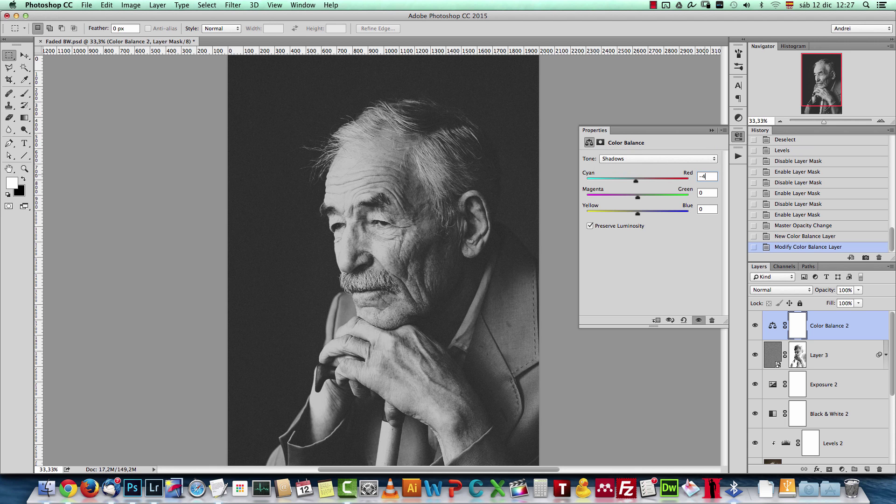
{"action": "key", "text": "Tab"}
{"action": "key", "text": "Tab"}
{"action": "type", "text": "1"}
Warm the Color Balance highlights by entering a shift of 3 and setting Yellow–Blue to -5, then collapse the adjustment's settings
{"action": "left_click", "coordinate": [645, 160]}
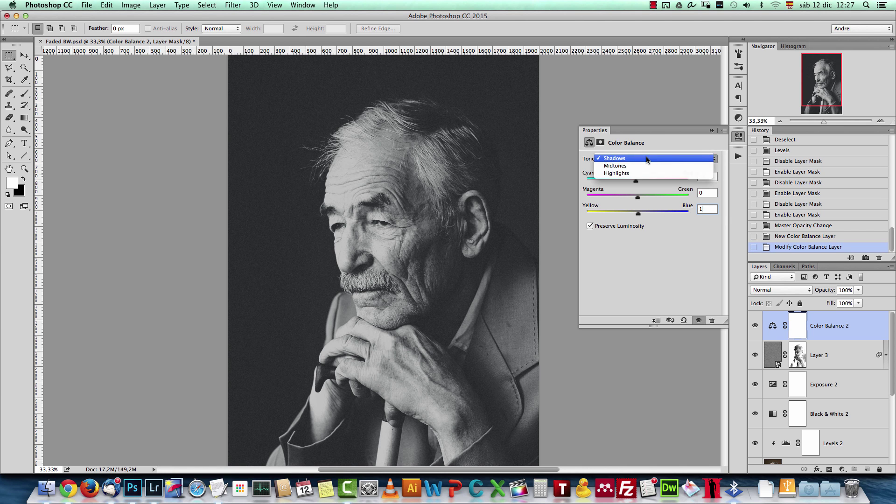
{"action": "left_click", "coordinate": [628, 167]}
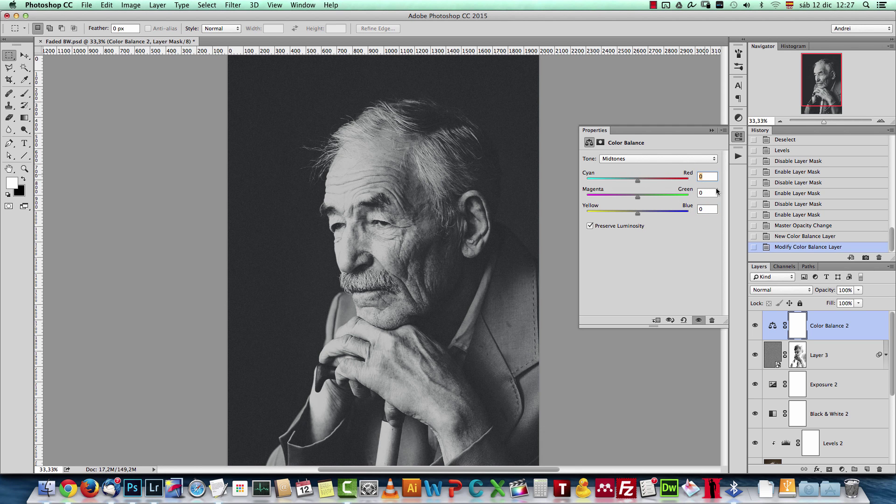
{"action": "key", "text": "Tab"}
{"action": "key", "text": "Tab"}
{"action": "left_click", "coordinate": [649, 160]}
{"action": "left_click", "coordinate": [647, 167]}
{"action": "key", "text": "Tab"}
{"action": "type", "text": "3"}
{"action": "left_click", "coordinate": [713, 212]}
{"action": "type", "text": "-5"}
{"action": "left_click", "coordinate": [712, 130]}
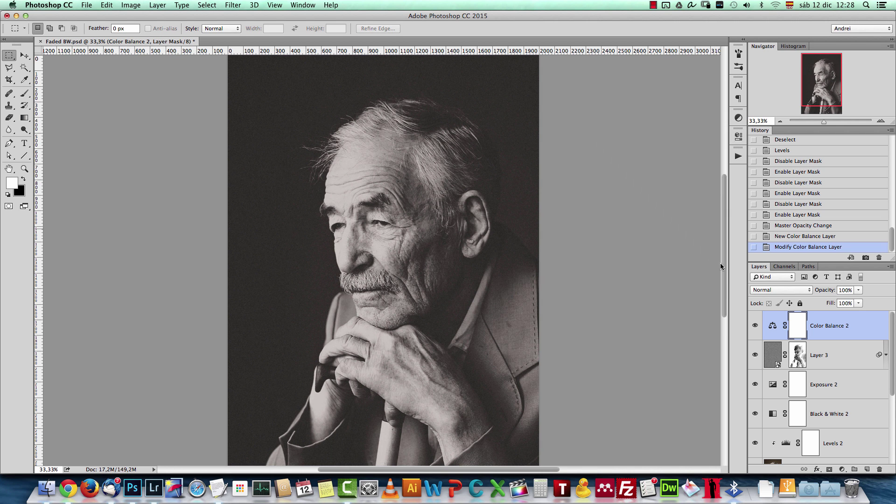
Compare the portrait with and without the Color Balance layer and reduce that layer's opacity to 60%
{"action": "left_click", "coordinate": [754, 326]}
{"action": "left_click", "coordinate": [754, 326]}
{"action": "left_click", "coordinate": [858, 290]}
{"action": "left_click_drag", "start_coordinate": [861, 302], "coordinate": [850, 303]}
{"action": "type", "text": "60"}
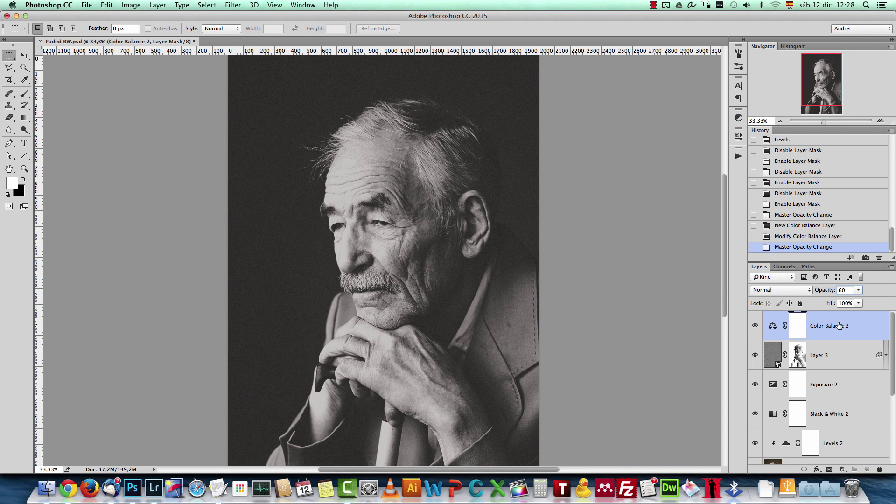
{"action": "left_click", "coordinate": [867, 330]}
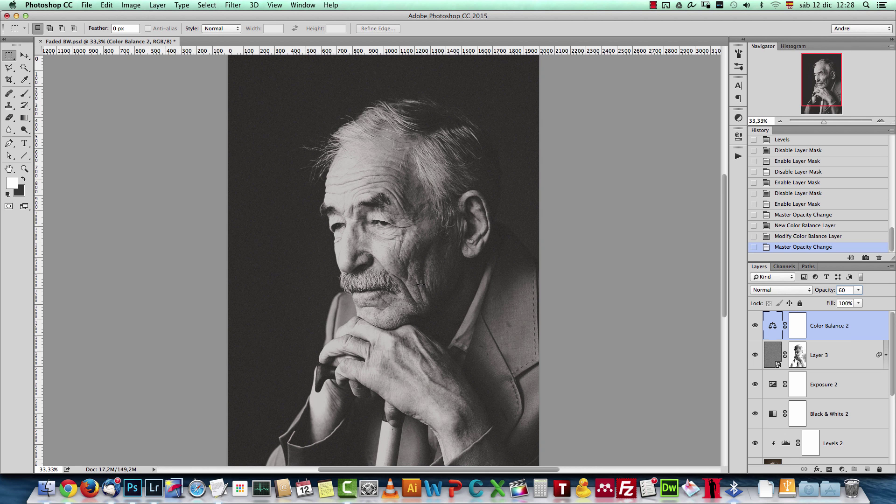
Open the recent file Paper_texture_v5_by_bashcorpo.jpg
{"action": "key", "text": "super+o"}
{"action": "key", "text": "Escape"}
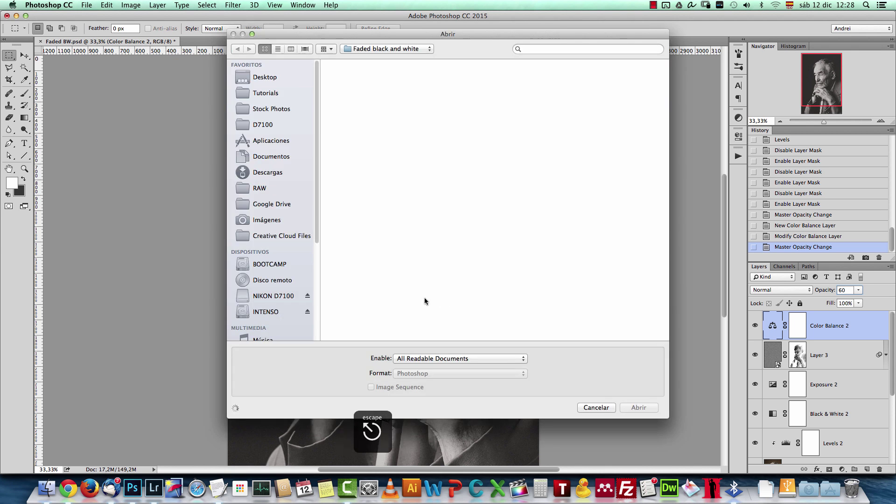
{"action": "left_click", "coordinate": [87, 5]}
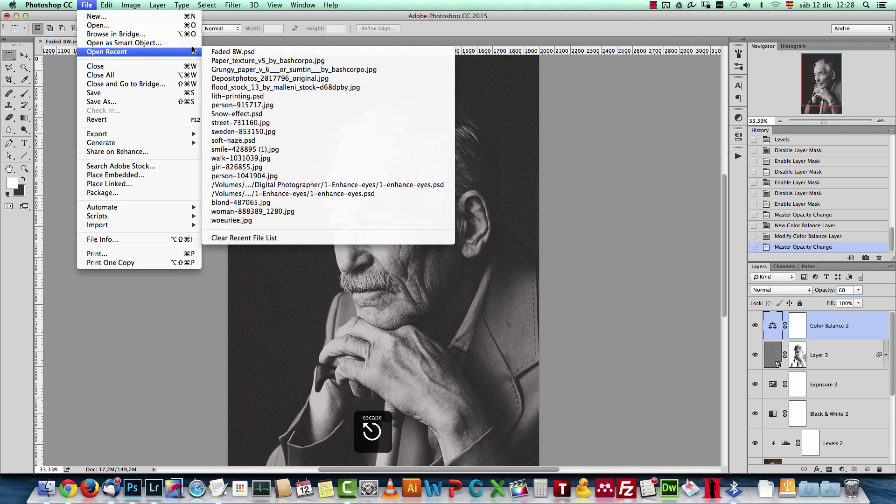
{"action": "mouse_move", "coordinate": [138, 53]}
{"action": "left_click", "coordinate": [315, 62]}
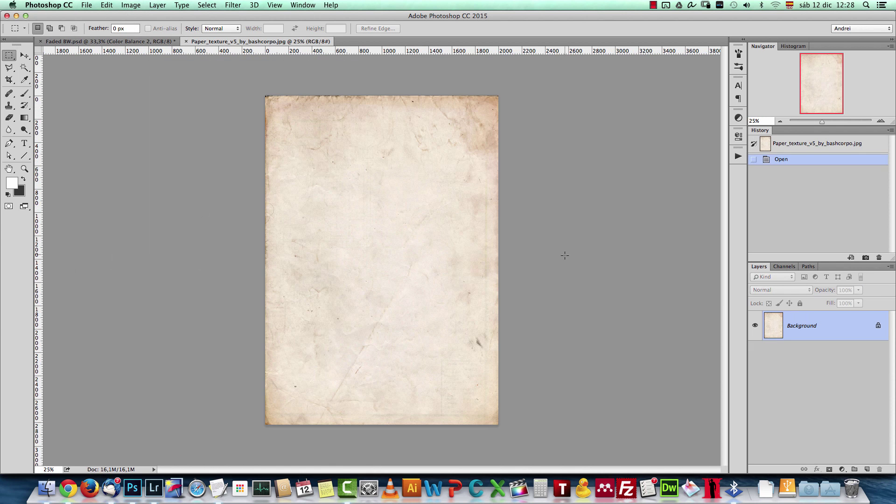
Copy the whole paper texture, close its file and paste it as a new layer on top of the portrait
{"action": "key", "text": "super+a"}
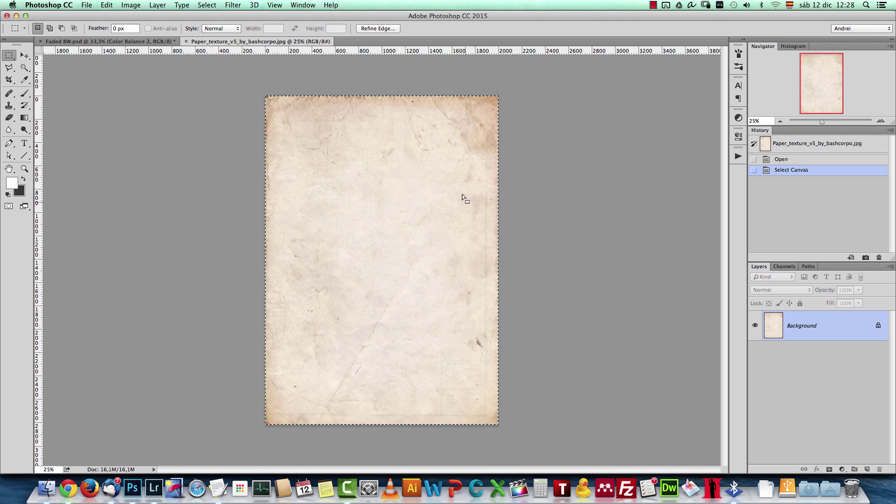
{"action": "key", "text": "super+c"}
{"action": "key", "text": "super+w"}
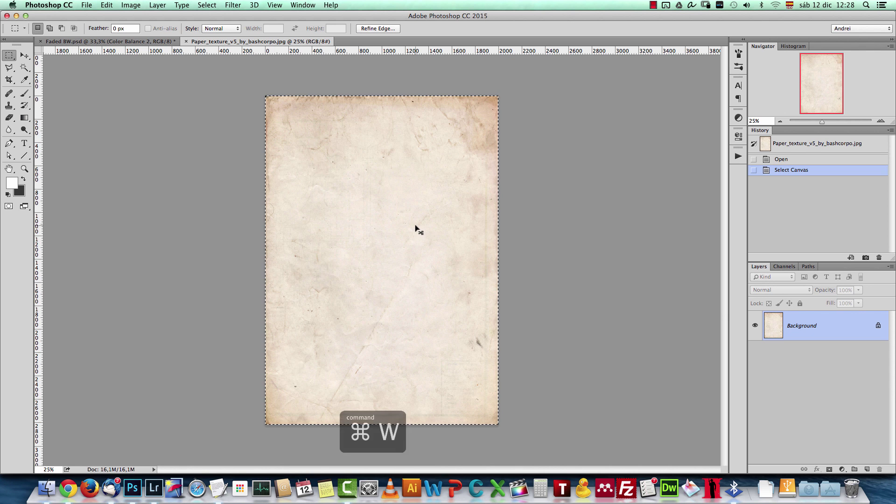
{"action": "key", "text": "super+v"}
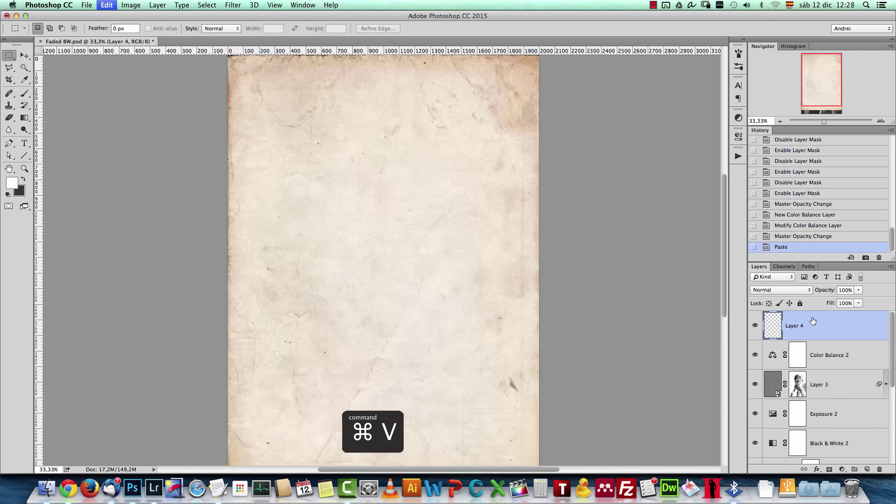
Stretch the pasted paper texture downward with Free Transform until it covers the whole canvas
{"action": "left_click", "coordinate": [779, 121]}
{"action": "key", "text": "super+t"}
{"action": "left_click_drag", "start_coordinate": [381, 414], "coordinate": [377, 436]}
{"action": "key", "text": "Return"}
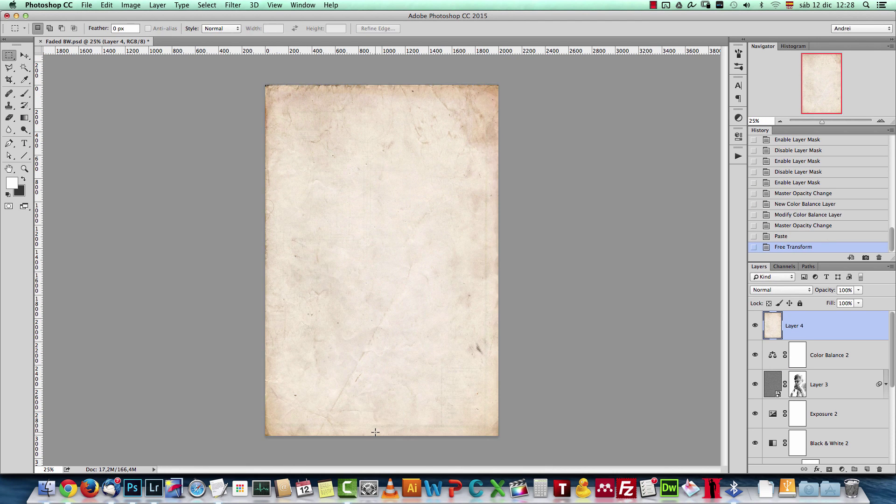
Invert and desaturate the paper texture layer, and locate the Desaturate command among the image adjustments
{"action": "key", "text": "super+i"}
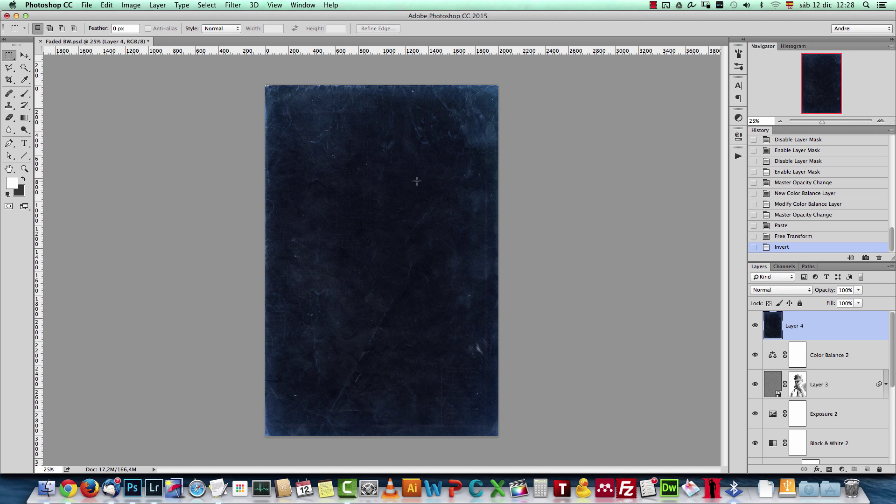
{"action": "key", "text": "super+shift+u"}
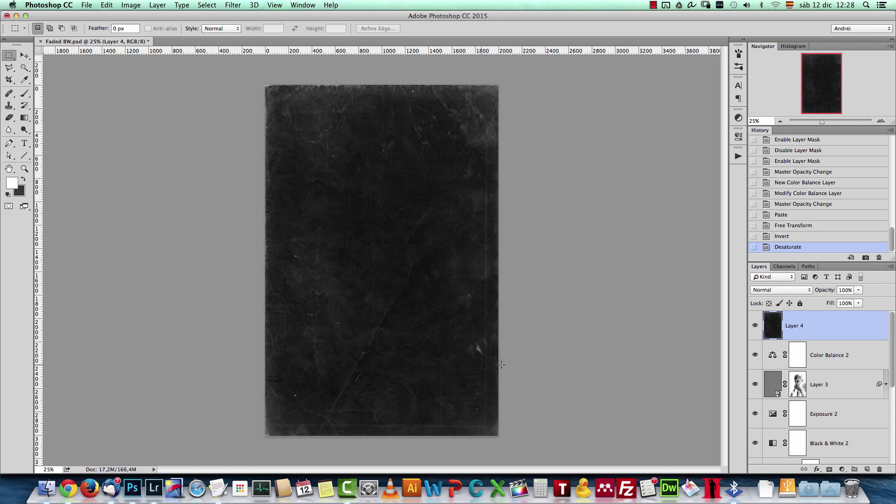
{"action": "left_click", "coordinate": [133, 5]}
{"action": "mouse_move", "coordinate": [170, 34]}
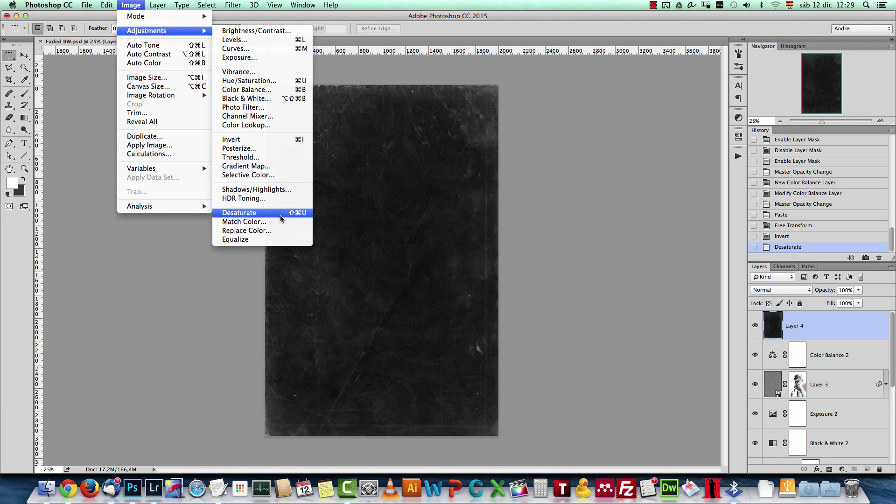
Set the paper texture layer's blend mode to Screen
{"action": "left_click", "coordinate": [821, 326]}
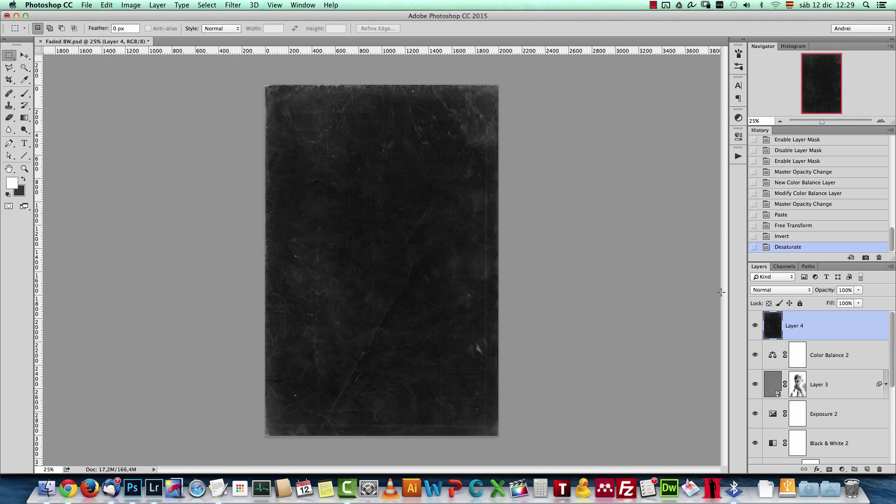
{"action": "left_click", "coordinate": [779, 291]}
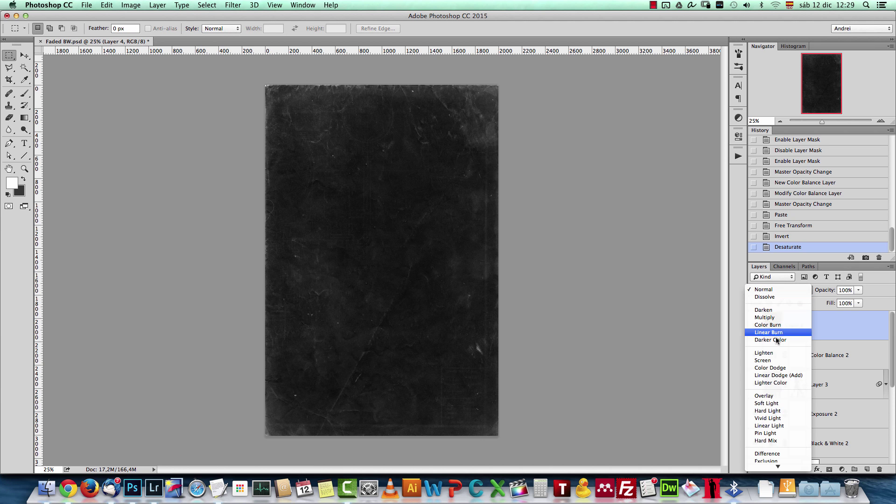
{"action": "left_click", "coordinate": [774, 361]}
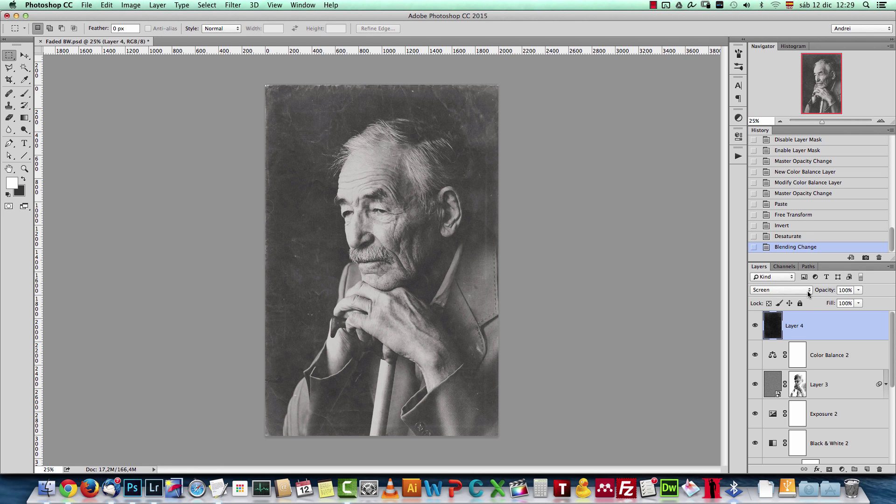
Apply Levels to the paper texture layer with black input 18 and midtones 0.91, and lower its opacity to 72%
{"action": "key", "text": "super+l"}
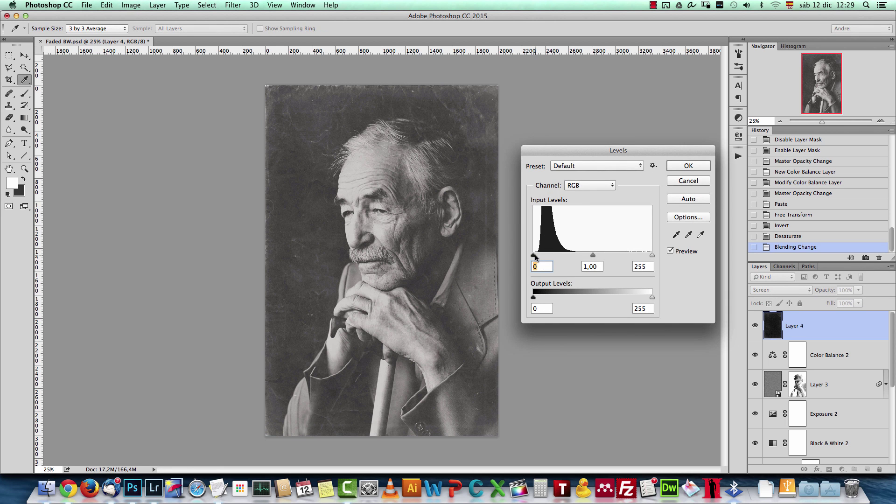
{"action": "left_click_drag", "start_coordinate": [533, 256], "coordinate": [602, 256]}
{"action": "left_click_drag", "start_coordinate": [547, 256], "coordinate": [542, 257]}
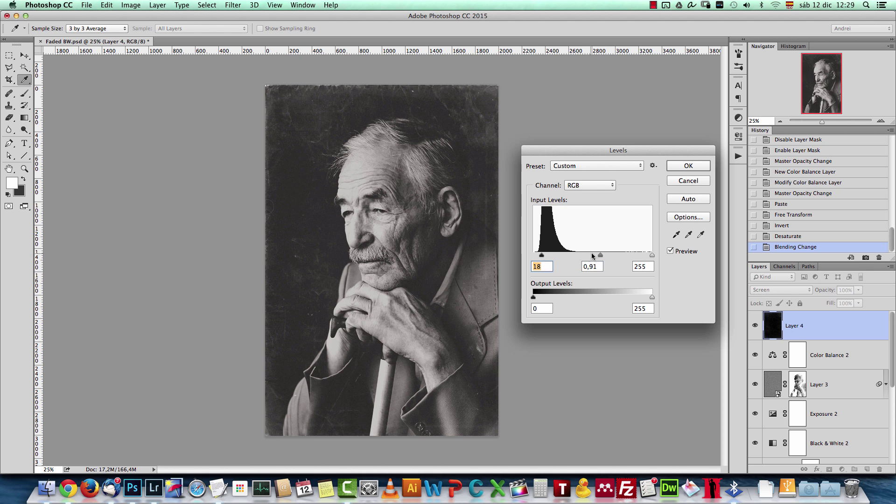
{"action": "left_click", "coordinate": [690, 167]}
{"action": "left_click_drag", "start_coordinate": [859, 290], "coordinate": [848, 321]}
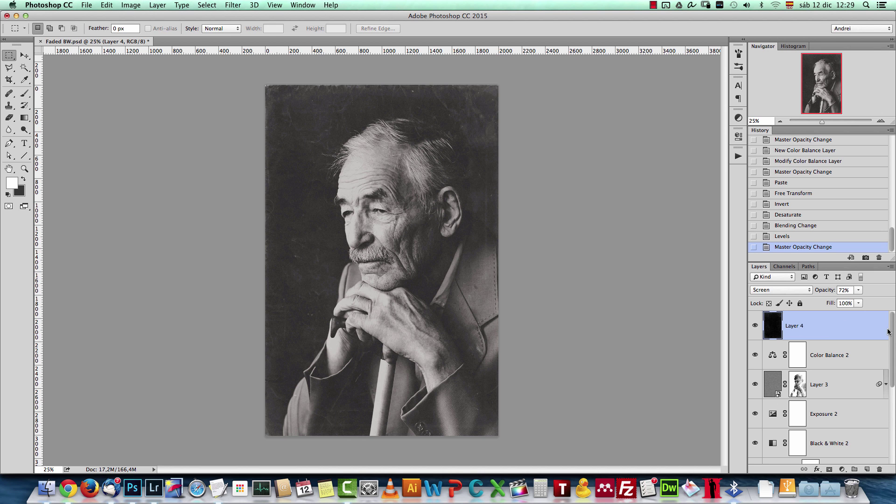
Compare the finished effect with the original colour photo by repeatedly isolating Layer 0 and restoring the other layers' visibility
{"action": "scroll", "coordinate": [886, 331], "scroll_direction": "down", "scroll_amount": 10}
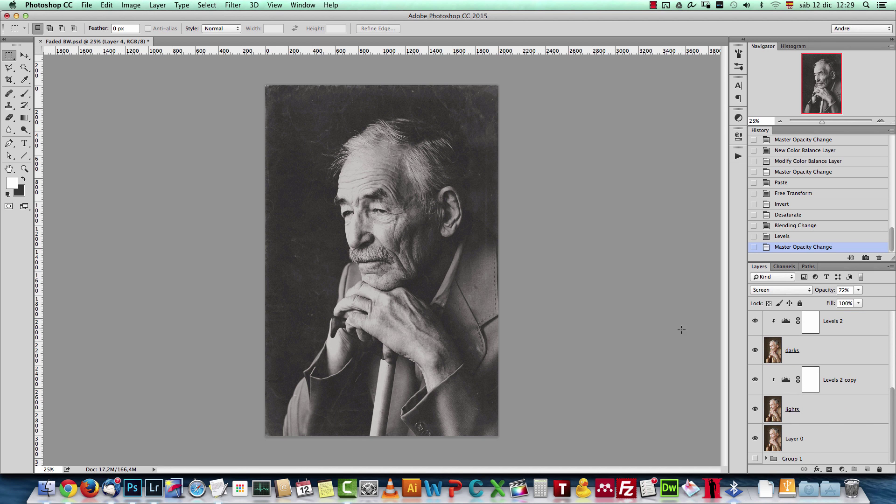
{"action": "left_click", "coordinate": [881, 121]}
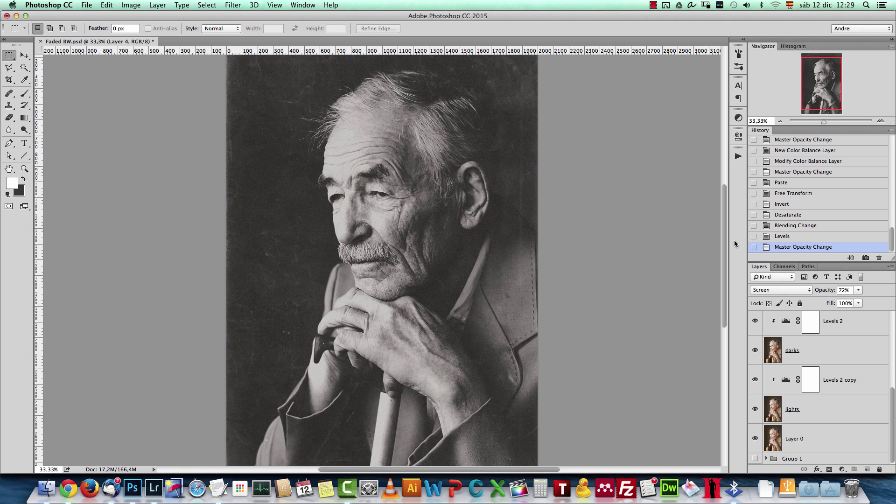
{"action": "left_click", "coordinate": [848, 439]}
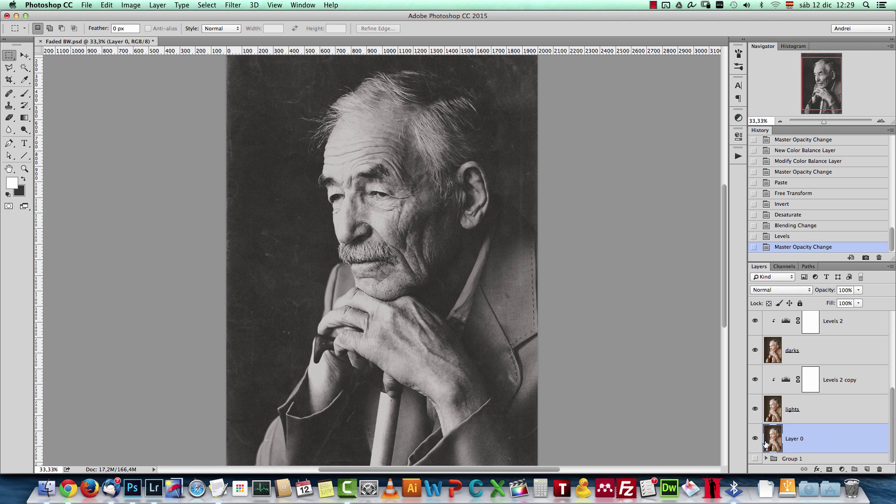
{"action": "left_click", "coordinate": [754, 441], "text": "alt"}
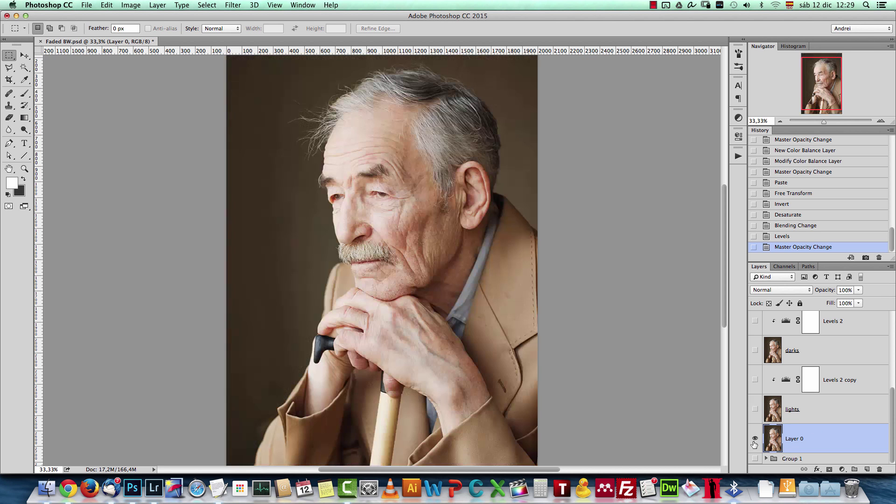
{"action": "left_click", "coordinate": [755, 441], "text": "alt"}
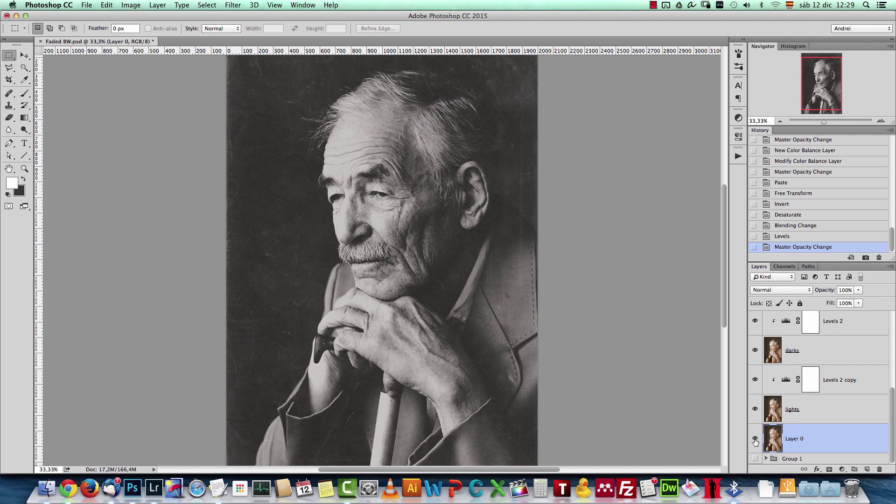
{"action": "left_click", "coordinate": [755, 441], "text": "alt"}
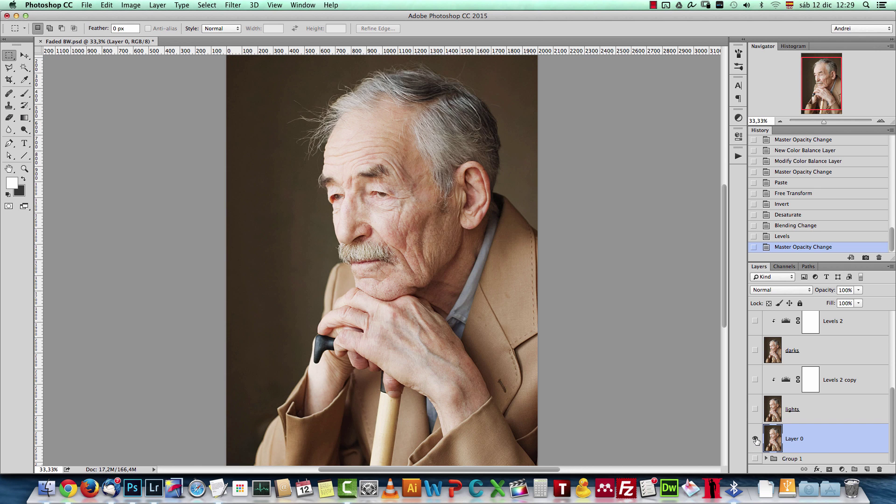
{"action": "left_click", "coordinate": [755, 441], "text": "alt"}
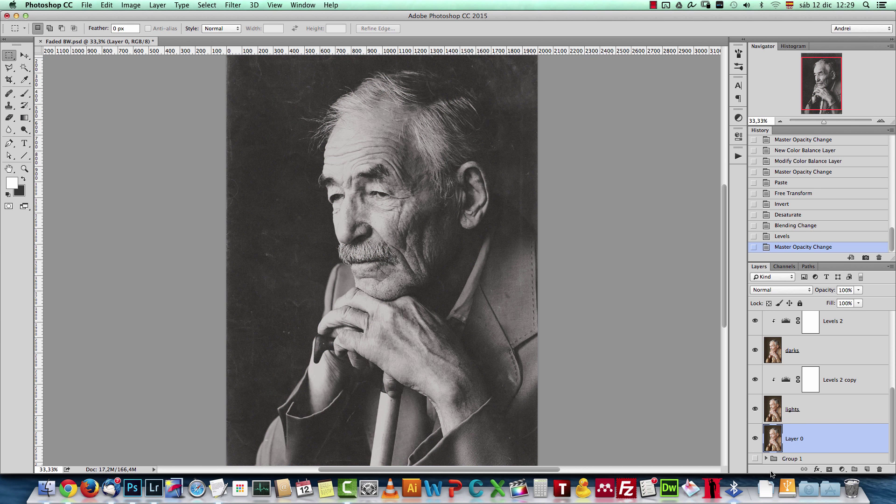